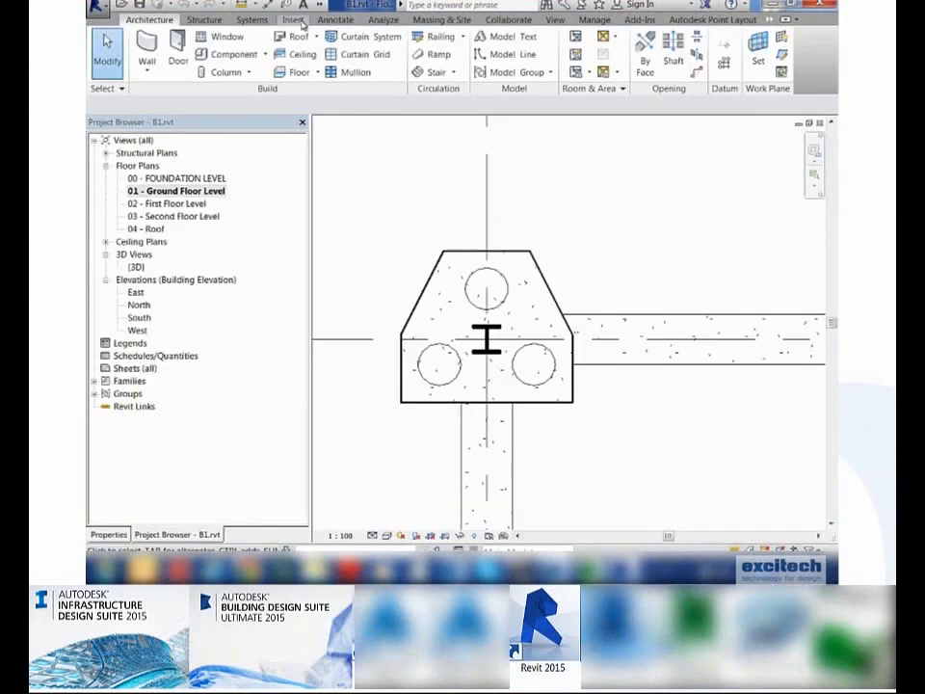
- Place a spot coordinate with leader and shoulder on the steel column at the centre of the pile cap
click(297, 22)
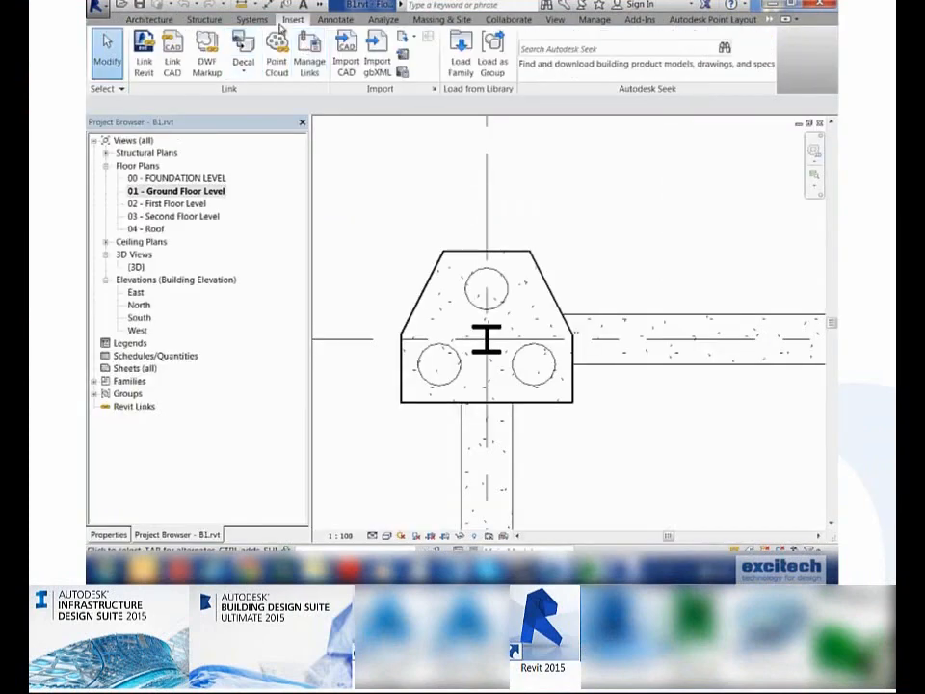
click(321, 21)
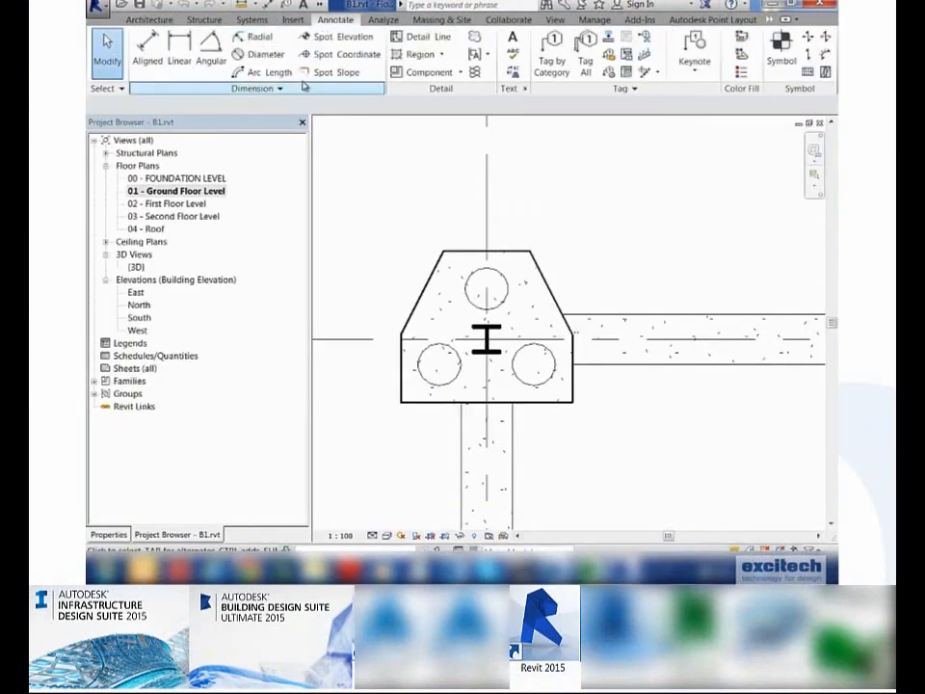
click(326, 54)
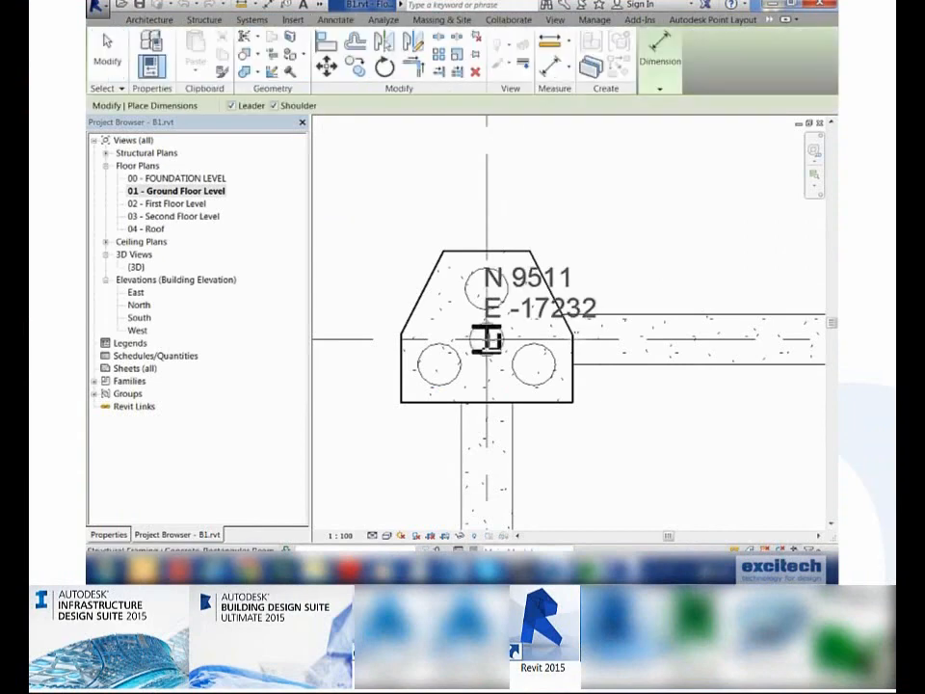
click(486, 332)
middle_drag(611, 192, 492, 282)
click(533, 250)
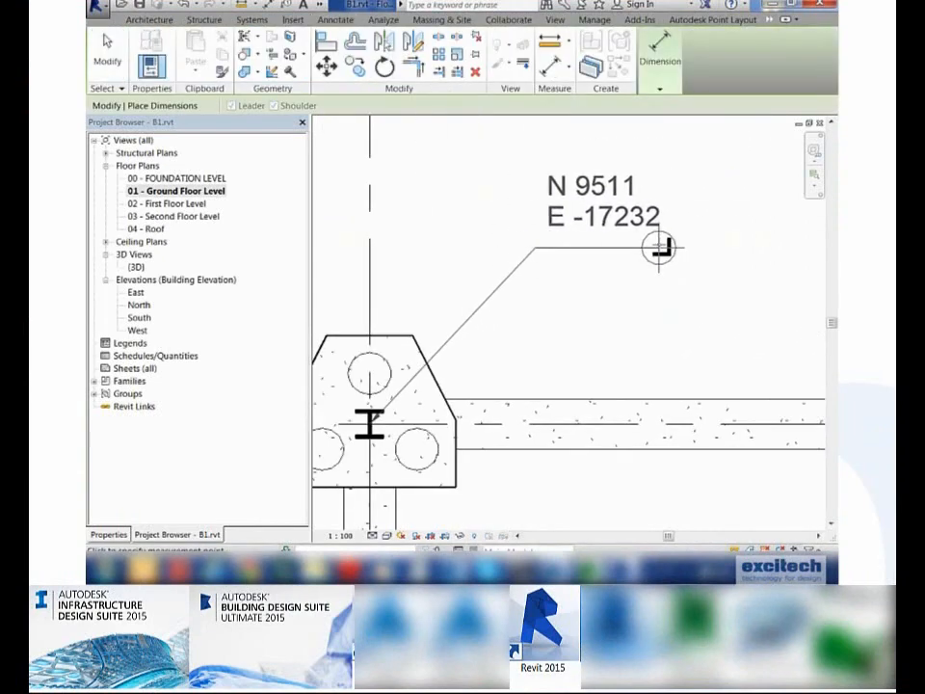
click(656, 247)
key(Escape)
key(Escape)
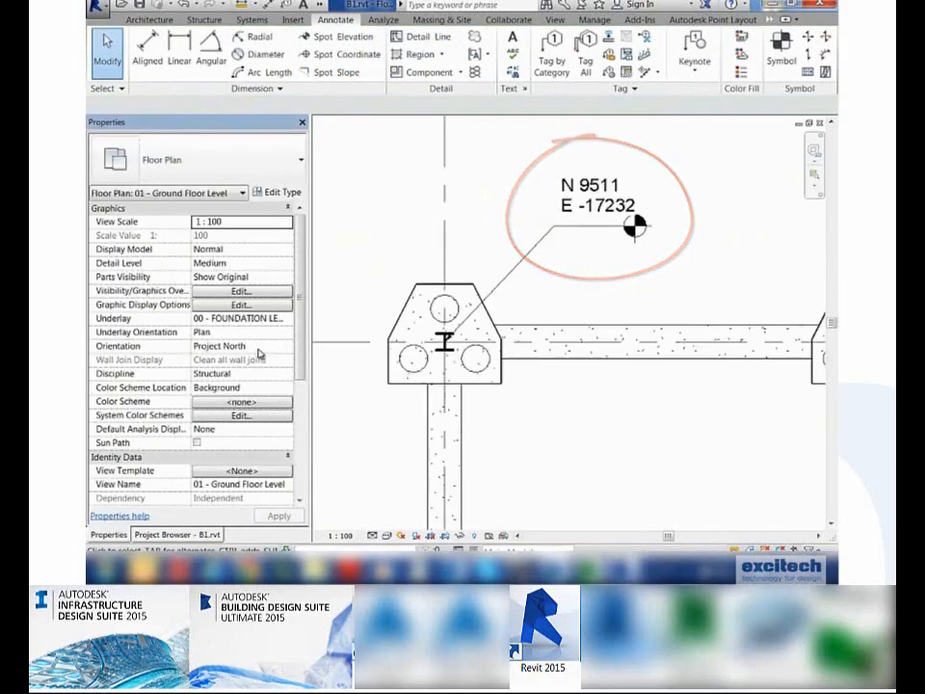
- Review the Orientation setting of the 01 - Ground Floor Level plan view
click(257, 346)
click(289, 346)
click(216, 359)
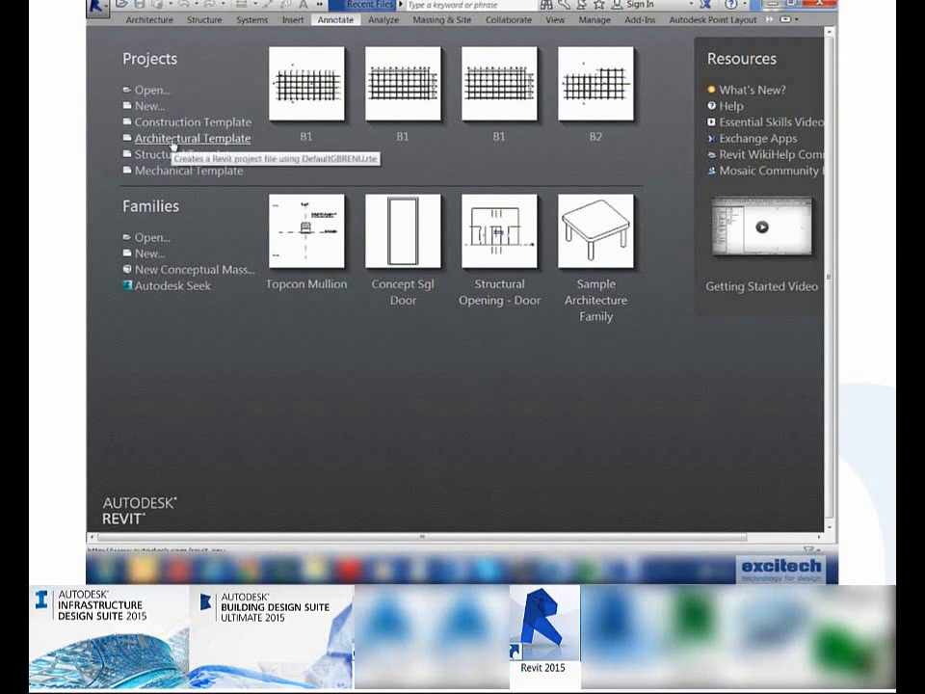
- Create a project from the Architectural Template and hide the Project Base Point in the Site plan's visibility overrides
click(175, 141)
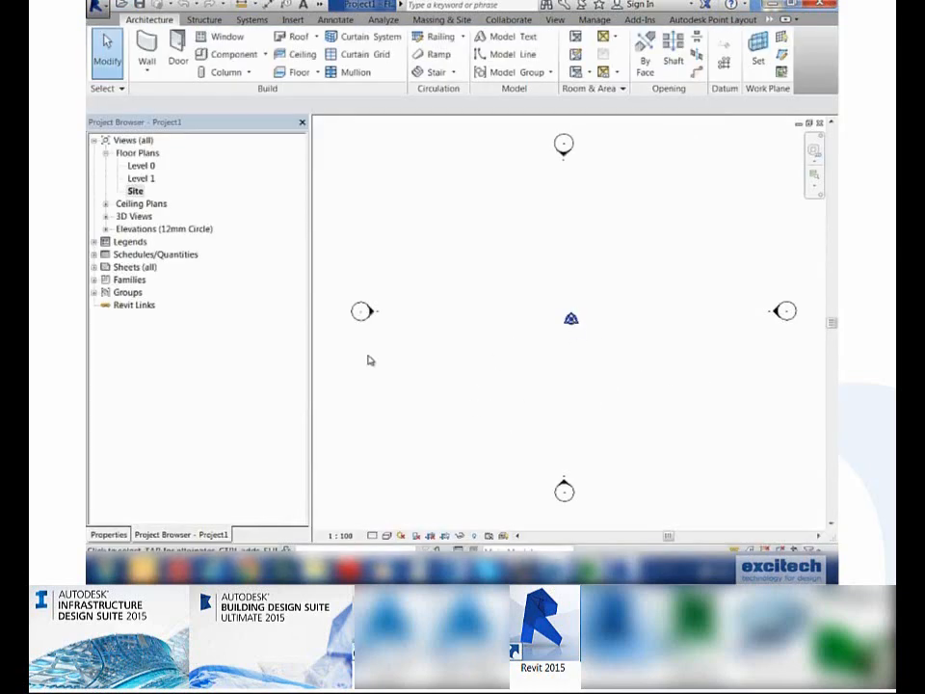
key(v)
key(g)
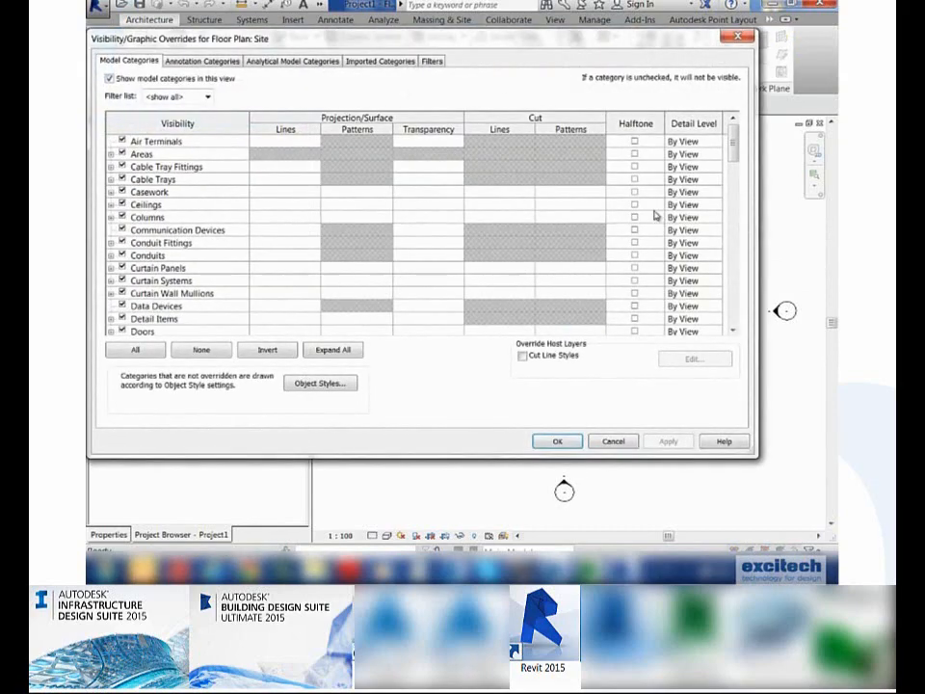
drag(734, 145, 735, 279)
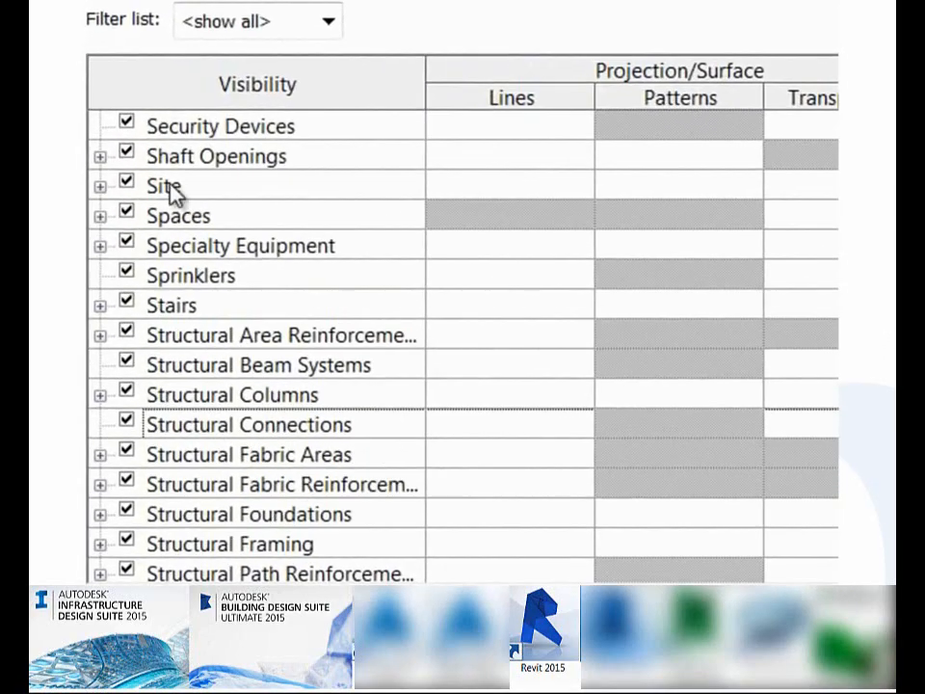
click(172, 191)
click(101, 186)
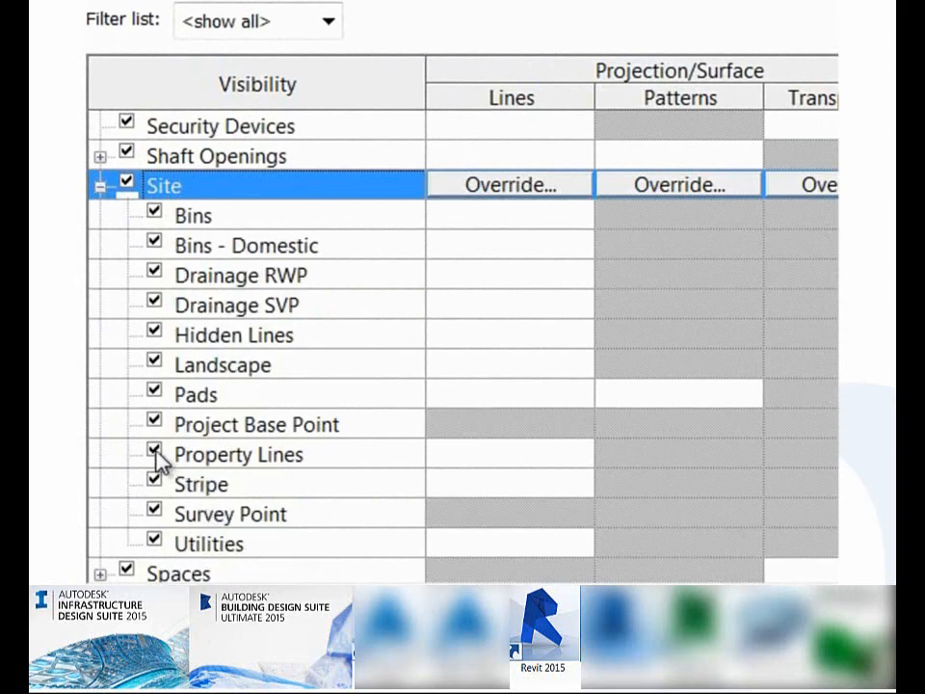
click(154, 422)
click(723, 465)
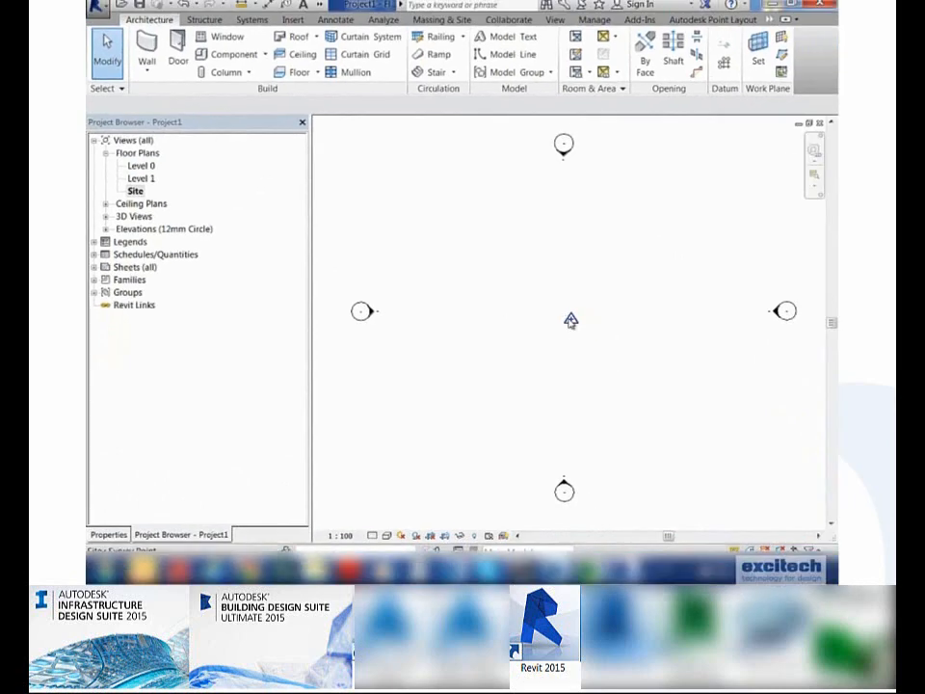
- Inspect the survey point's shared site coordinates in the Site plan
click(571, 321)
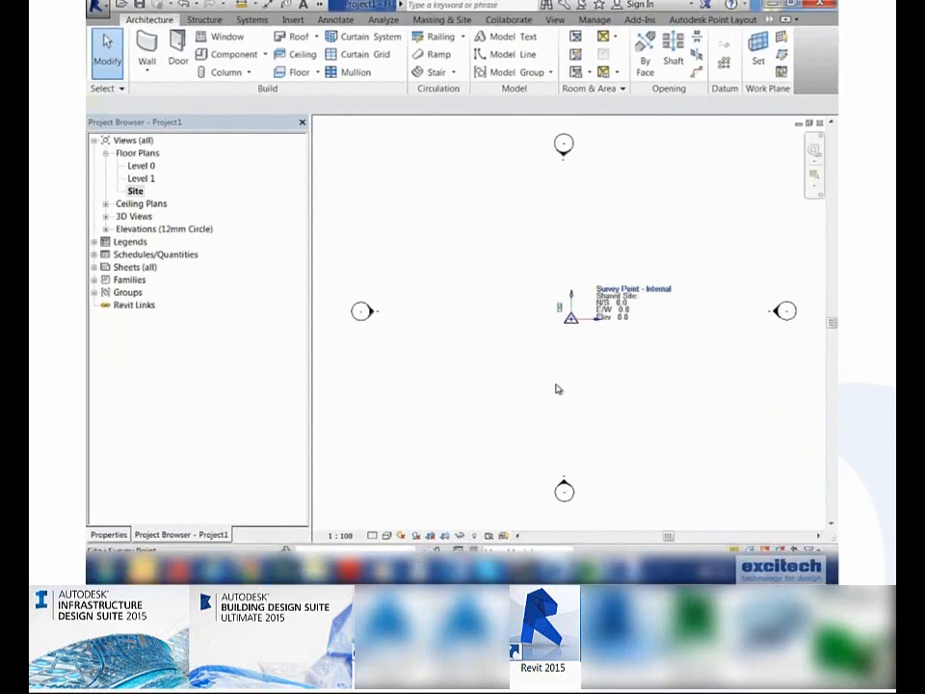
click(556, 389)
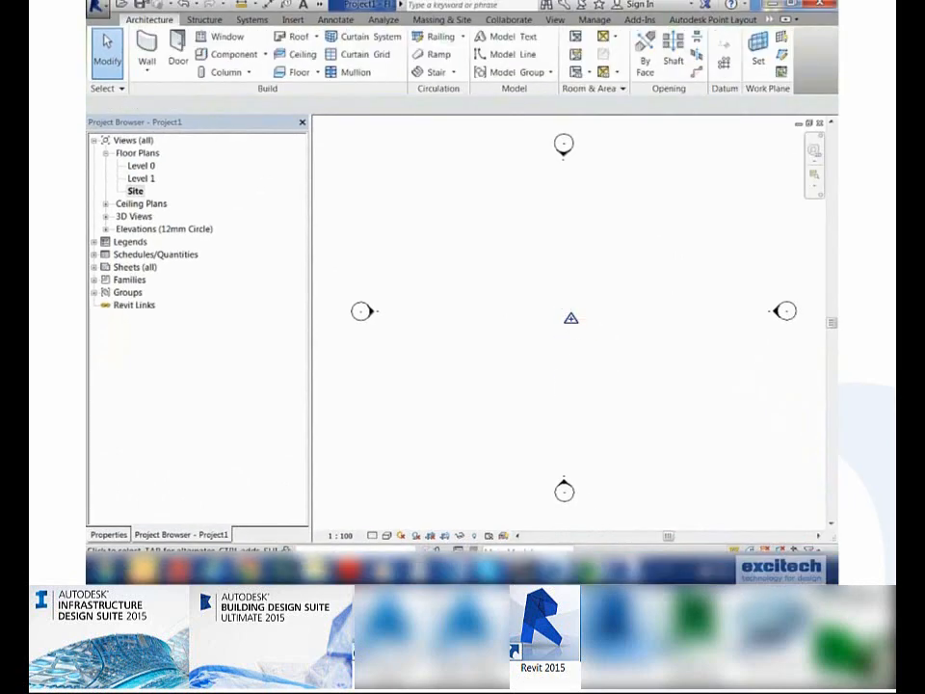
- Link OS Map of Chester - MAP ONLY.dwg at Level 0, with import units in meter and Auto - Center to Center positioning
click(292, 19)
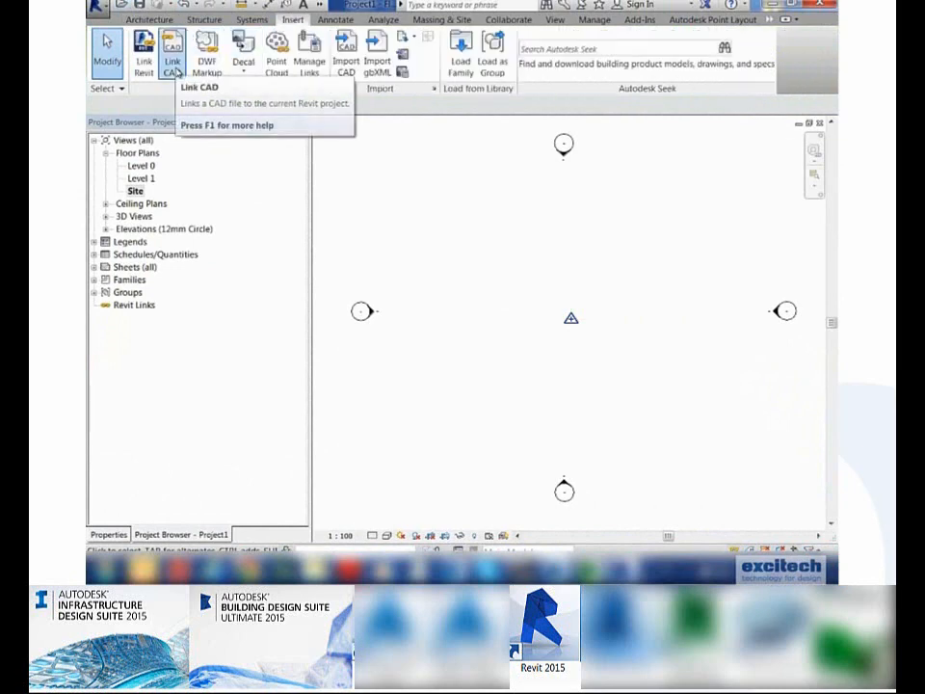
click(173, 62)
key(BackSpace)
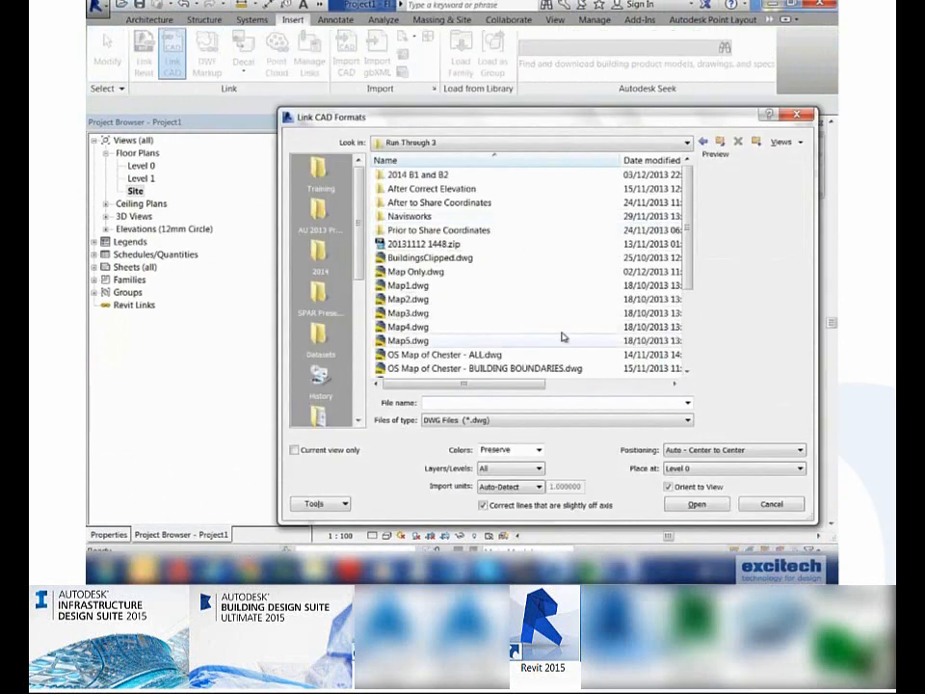
scroll(688, 278, down, 2)
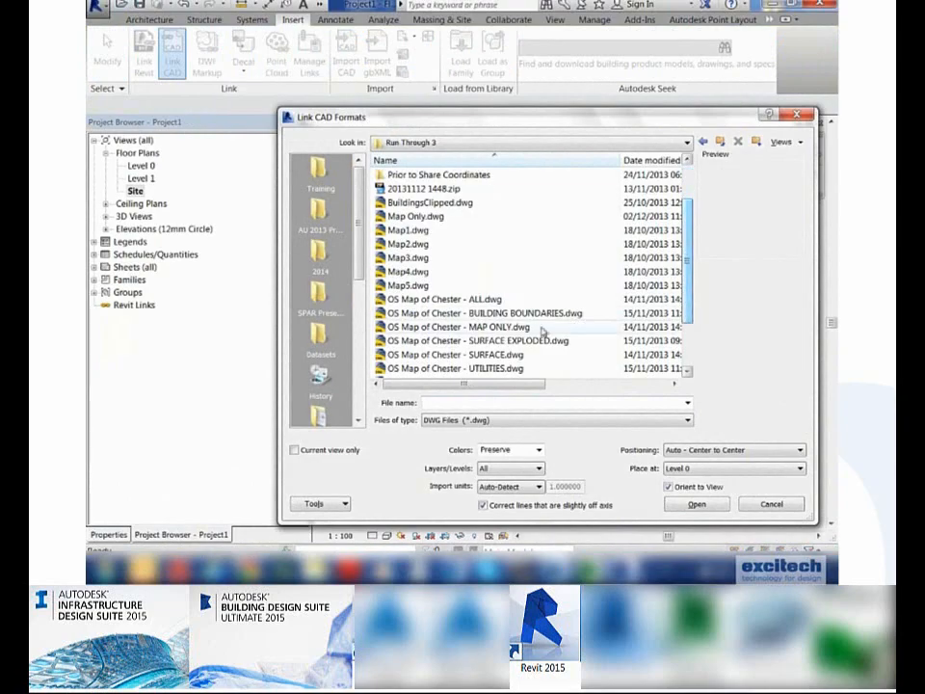
click(508, 328)
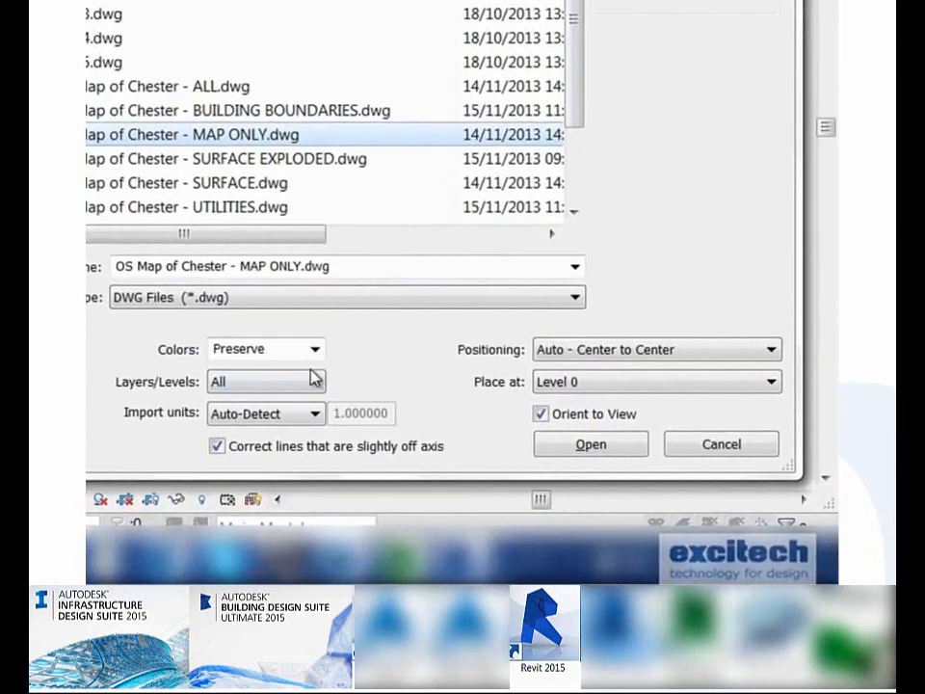
click(301, 417)
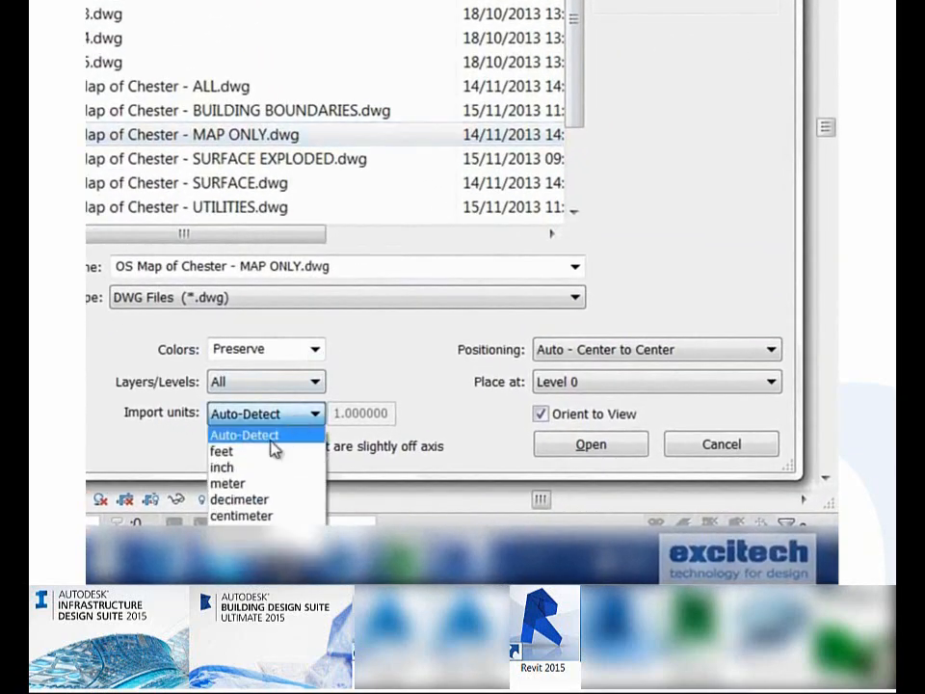
click(256, 487)
click(628, 353)
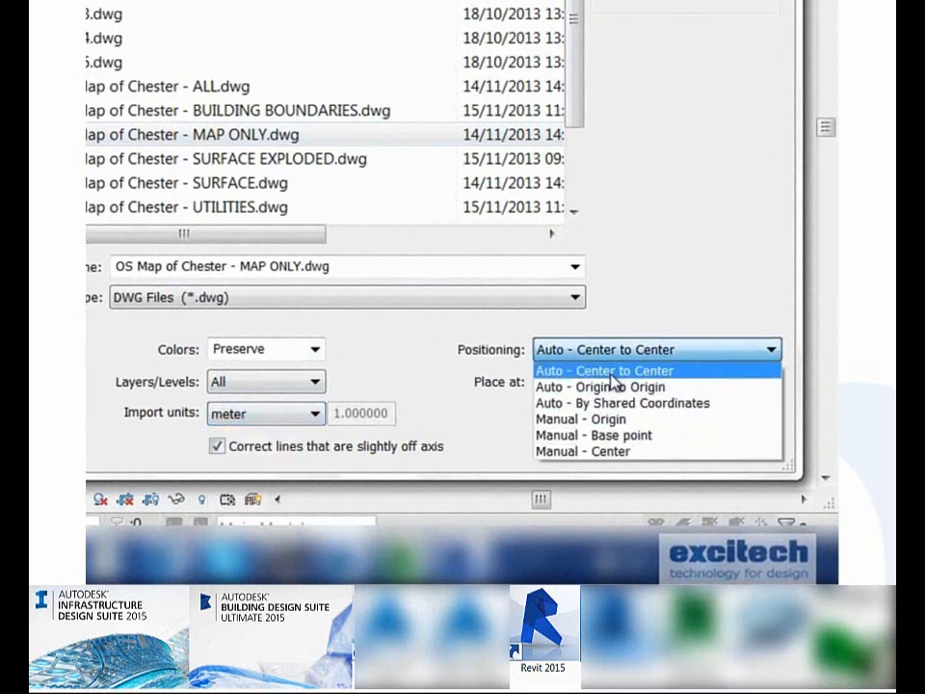
click(611, 372)
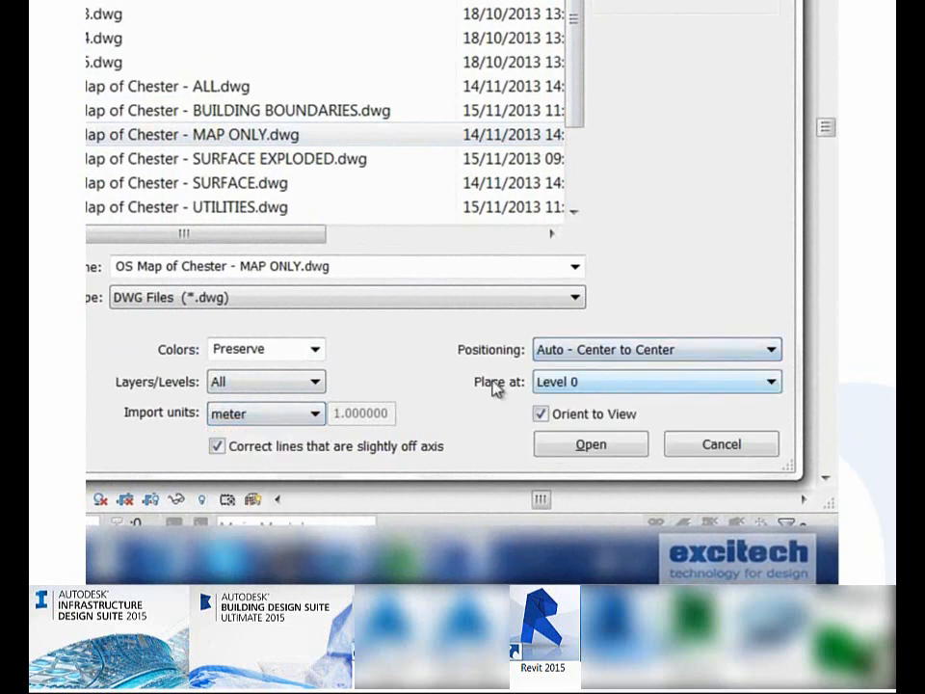
click(589, 447)
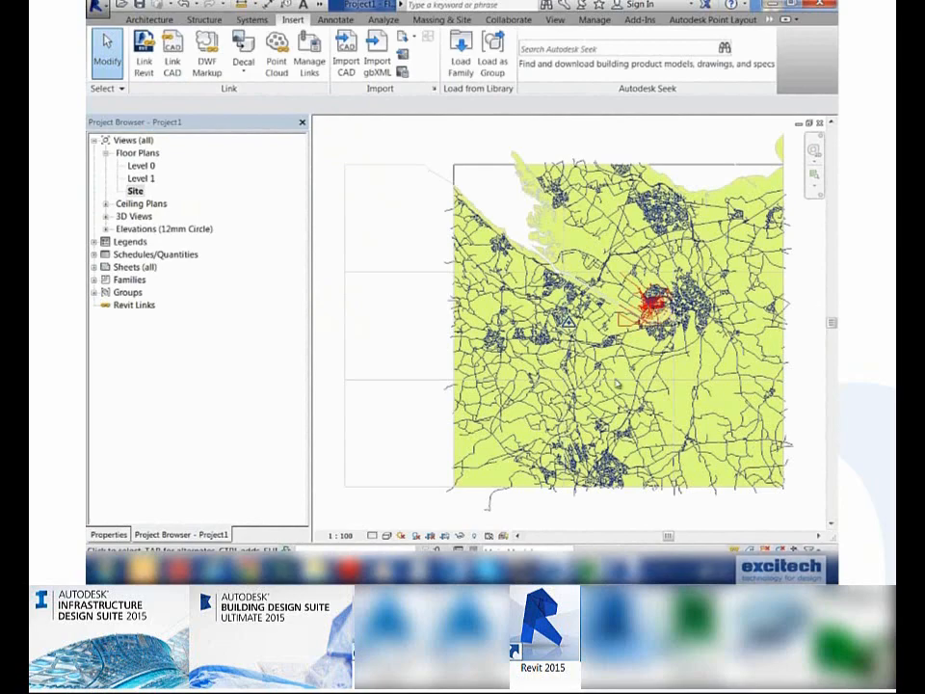
- Acquire the project's shared coordinates from the linked OS map of Chester
click(591, 21)
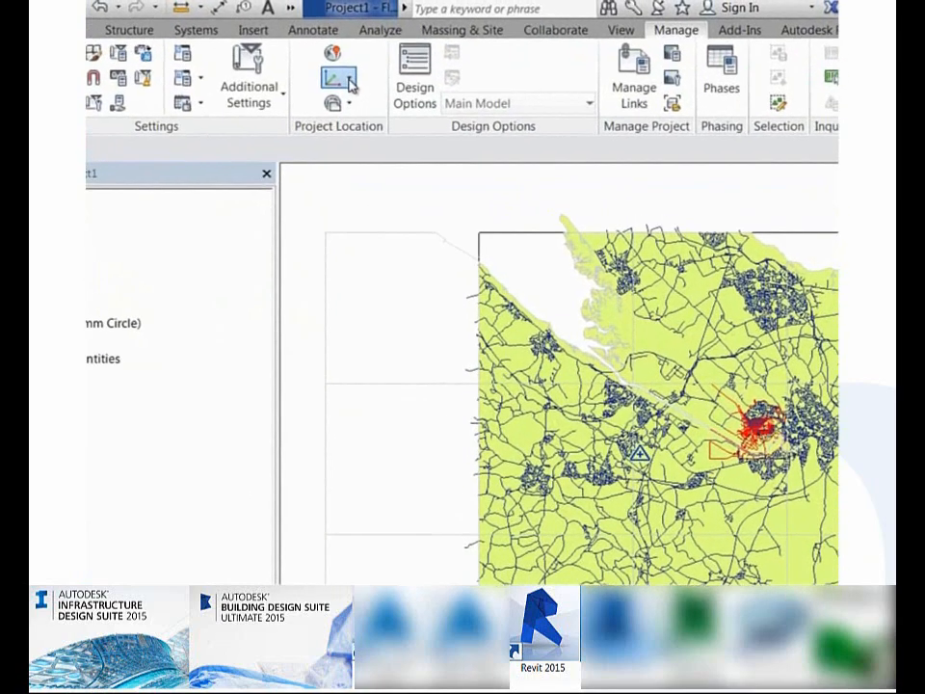
click(358, 59)
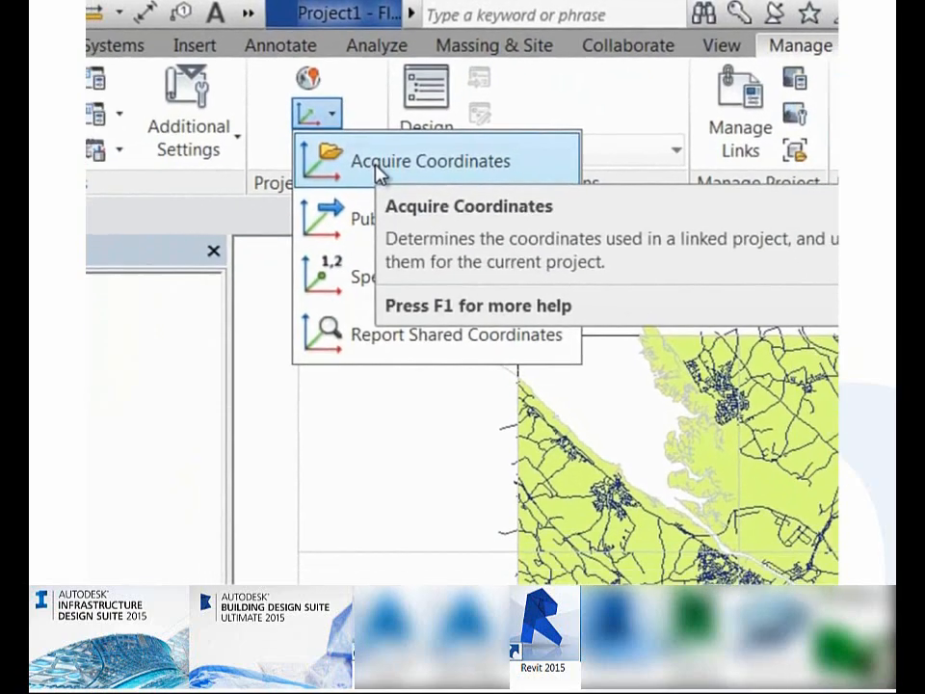
click(378, 164)
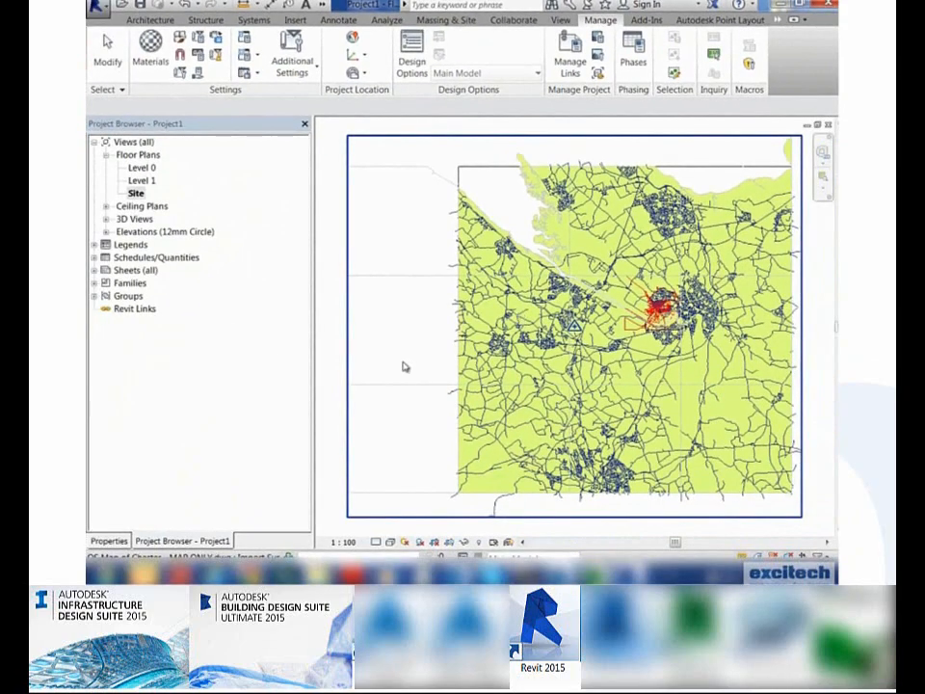
click(396, 363)
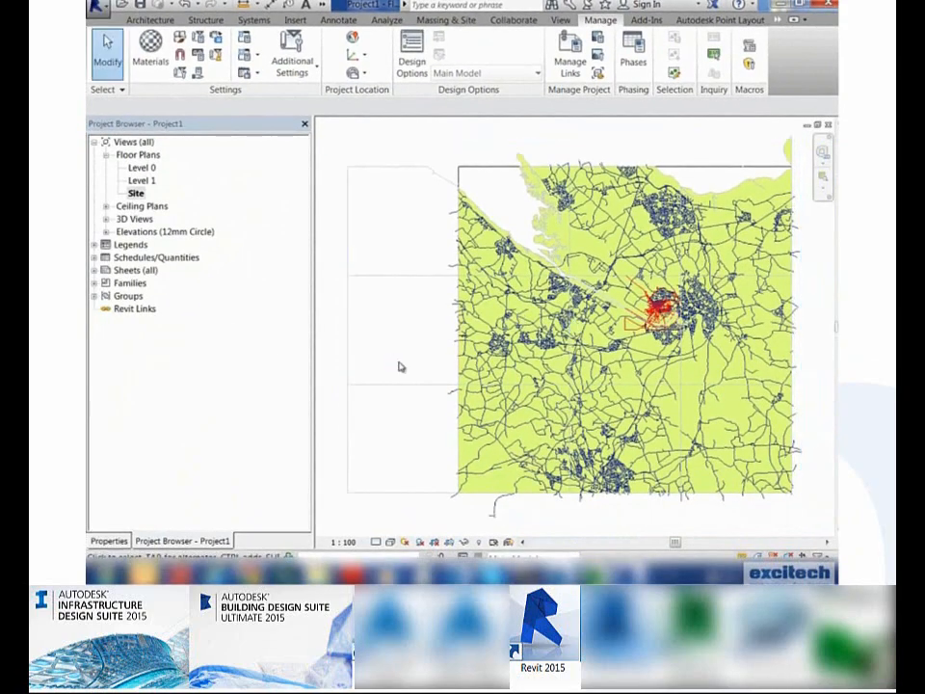
- Check where the survey point lies relative to the linked map after acquiring coordinates
key(z)
key(f)
click(396, 517)
key(Escape)
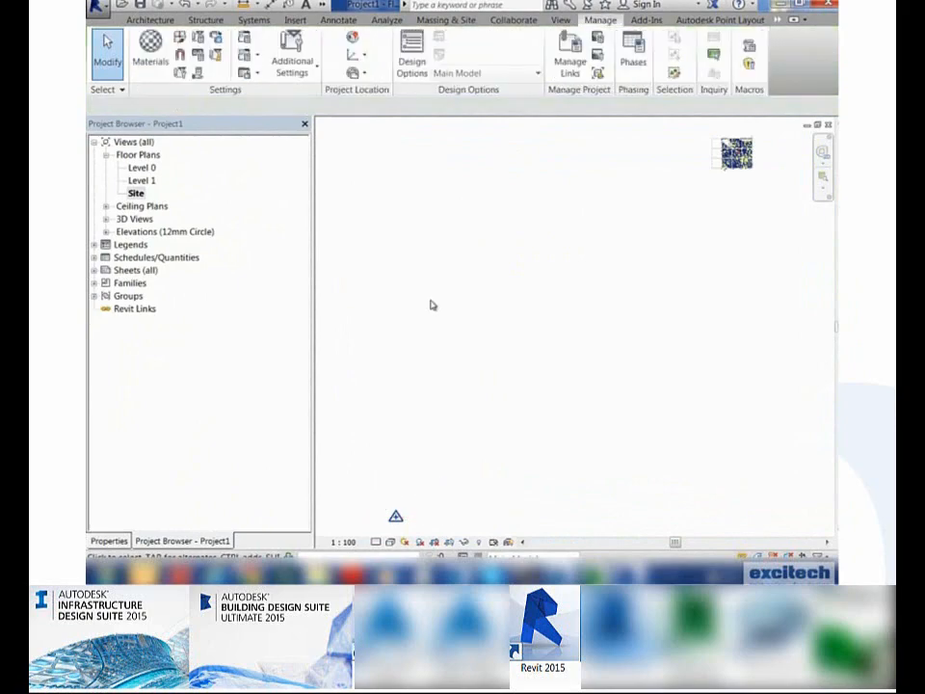
- Locate the BUILDING 1 and BUILDING 2 outlines on the linked map
scroll(751, 149, up, 6)
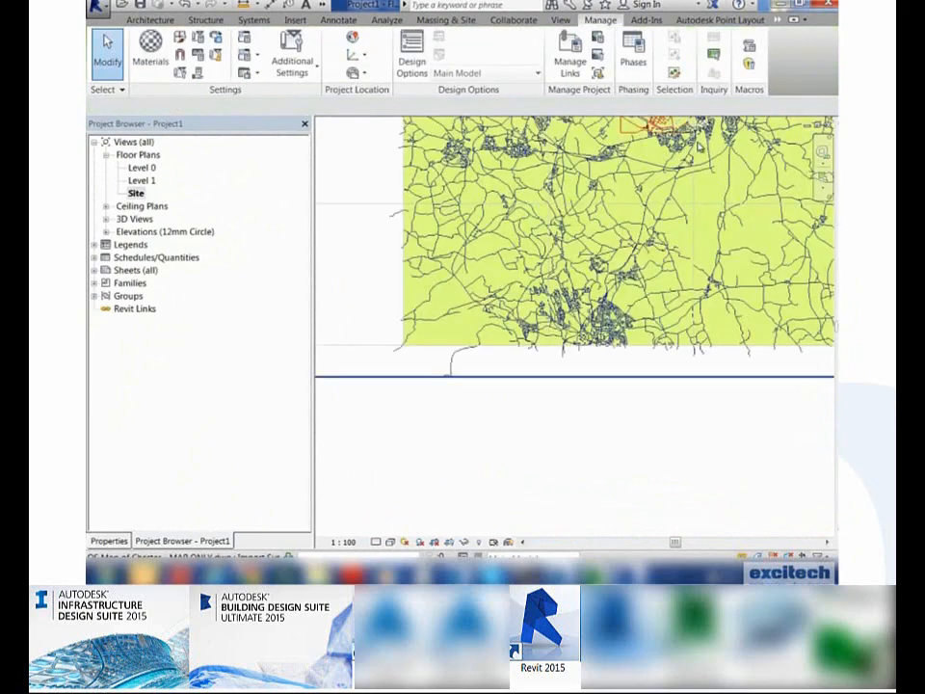
scroll(602, 379, up, 5)
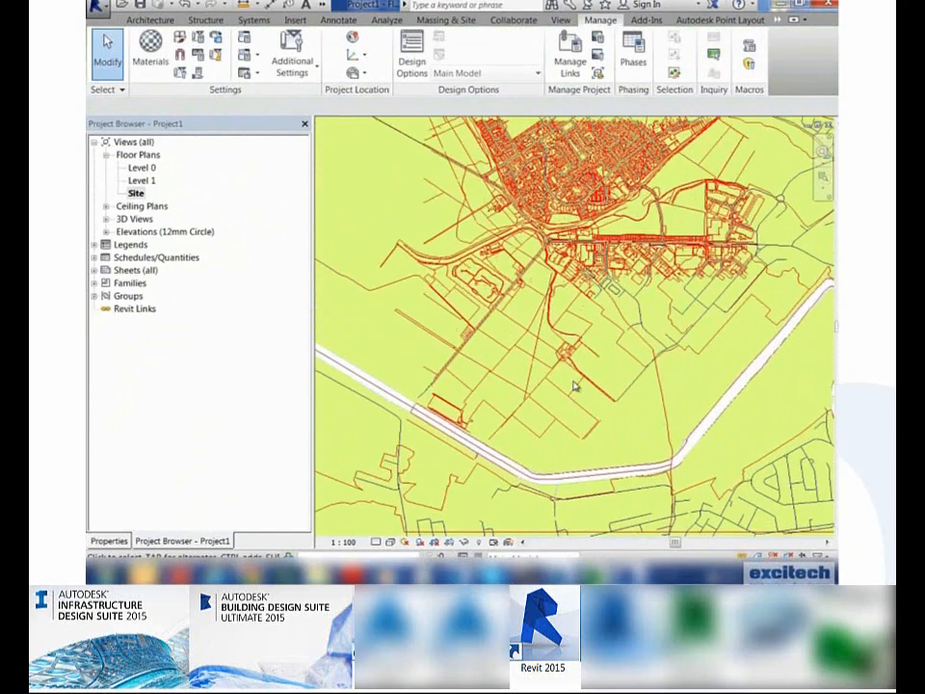
scroll(578, 414, up, 2)
scroll(571, 381, up, 5)
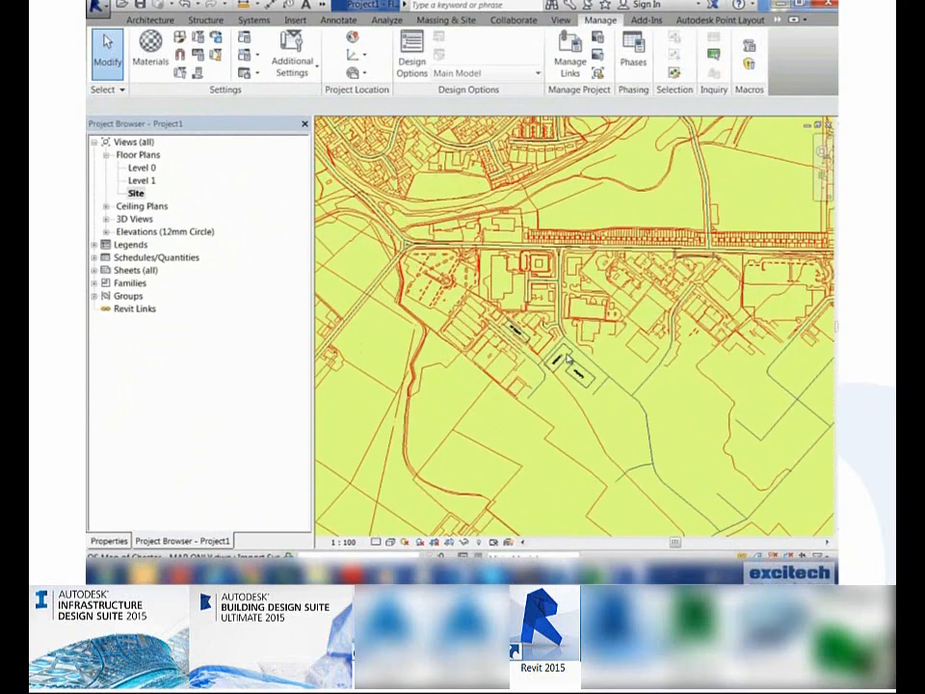
scroll(577, 395, up, 6)
middle_drag(537, 367, 612, 359)
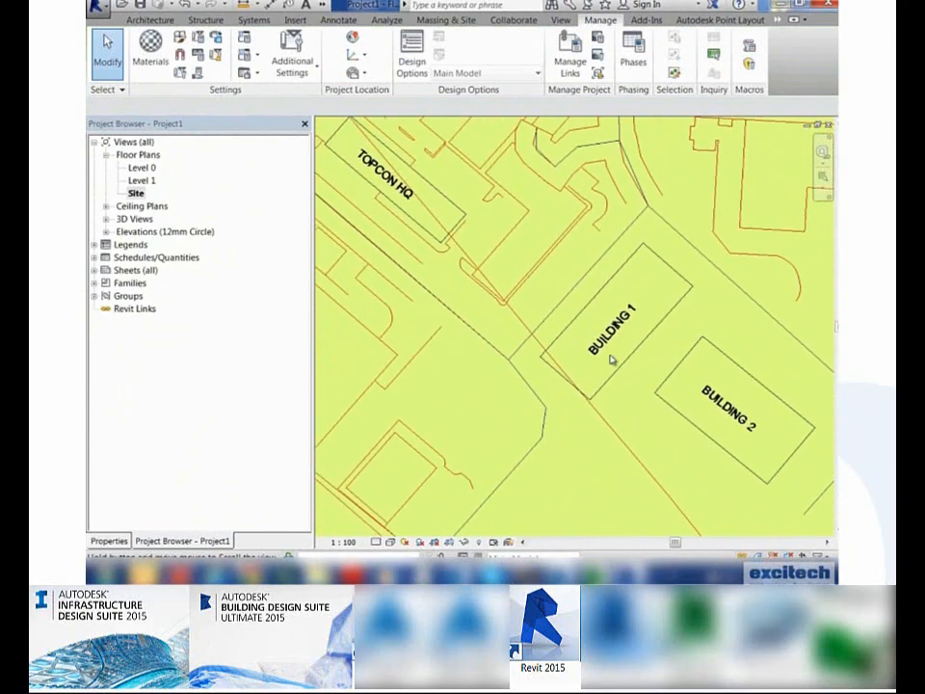
scroll(582, 335, down, 1)
scroll(584, 335, down, 1)
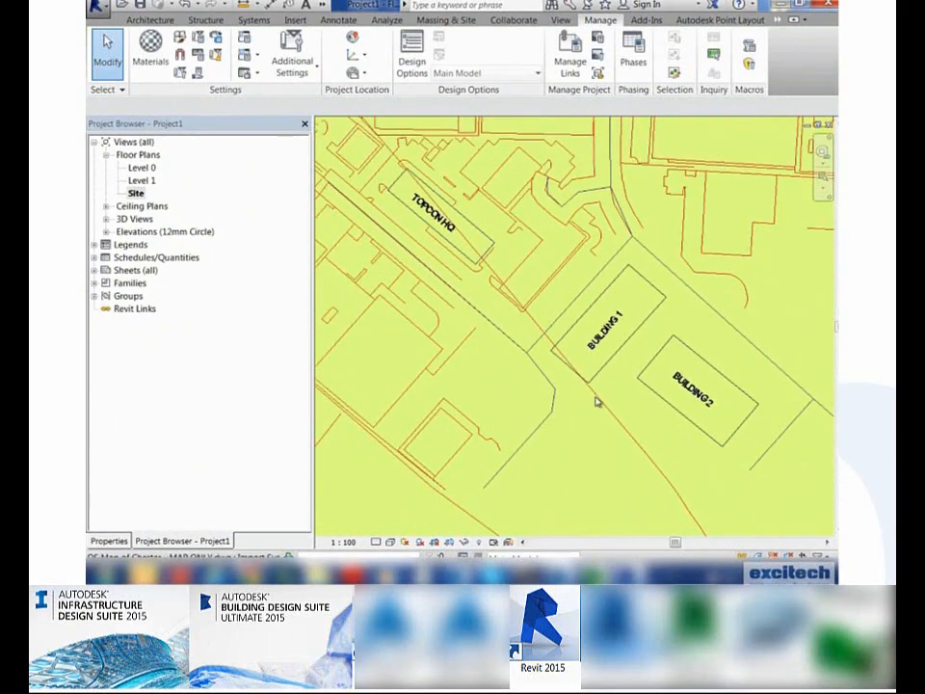
- Link the Revit model B1.rvt from the 2014 B1 and B2 folder with Manual - Center positioning
click(295, 20)
click(144, 53)
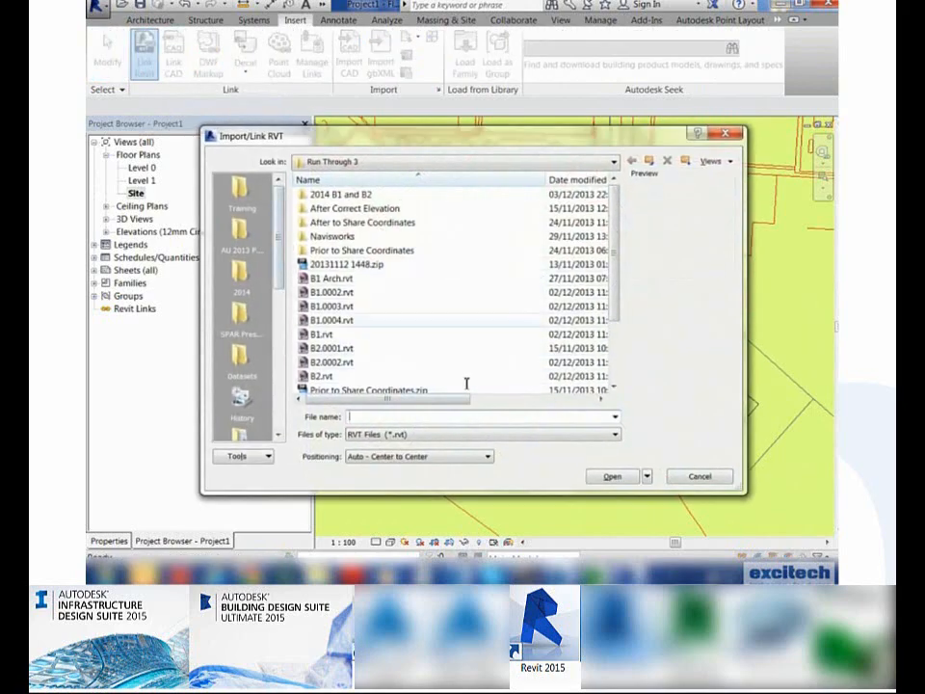
key(ctrl+v)
key(Return)
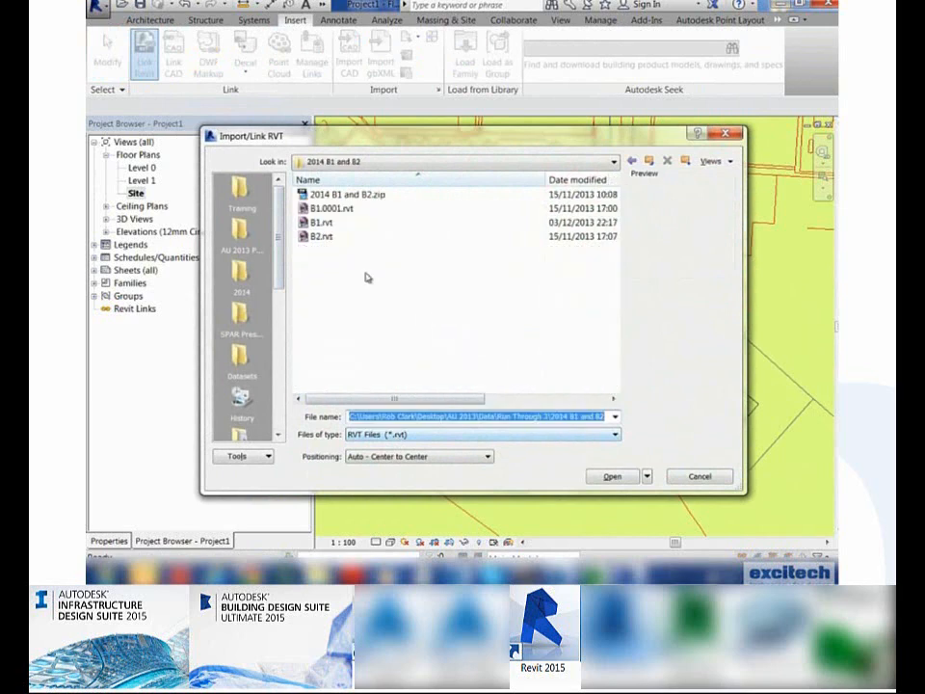
click(321, 224)
click(397, 456)
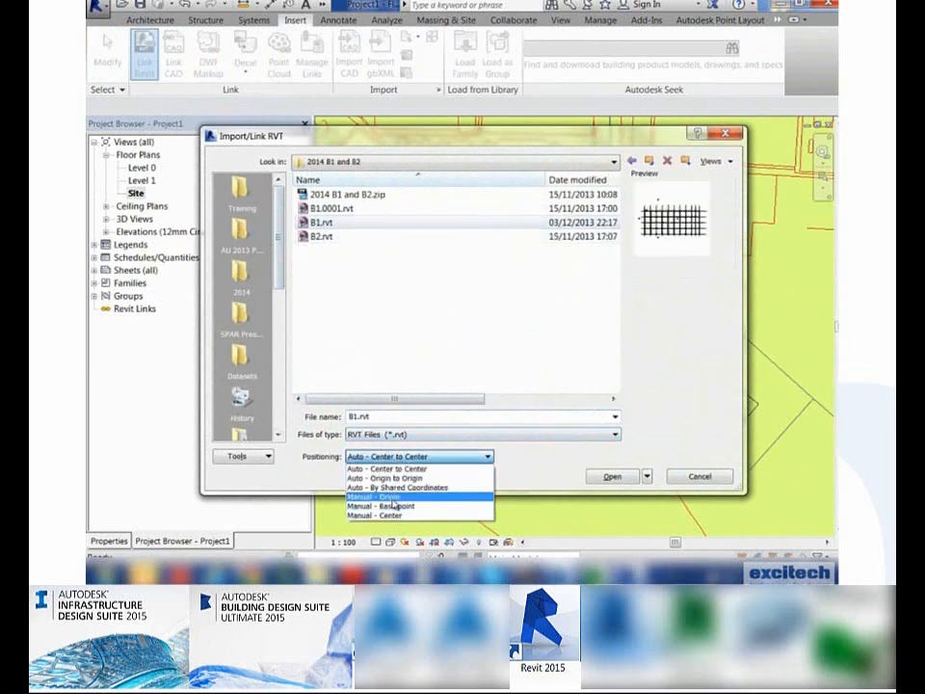
click(377, 515)
click(611, 476)
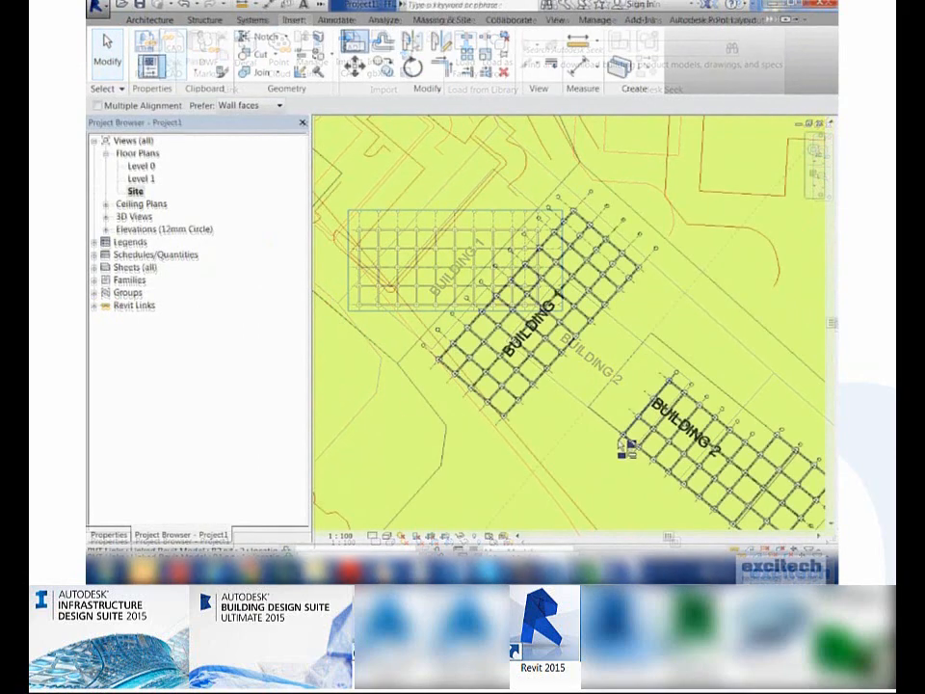
- Finish aligning the building models and link the point cloud with Auto - By Shared Coordinates positioning
scroll(506, 378, down, 5)
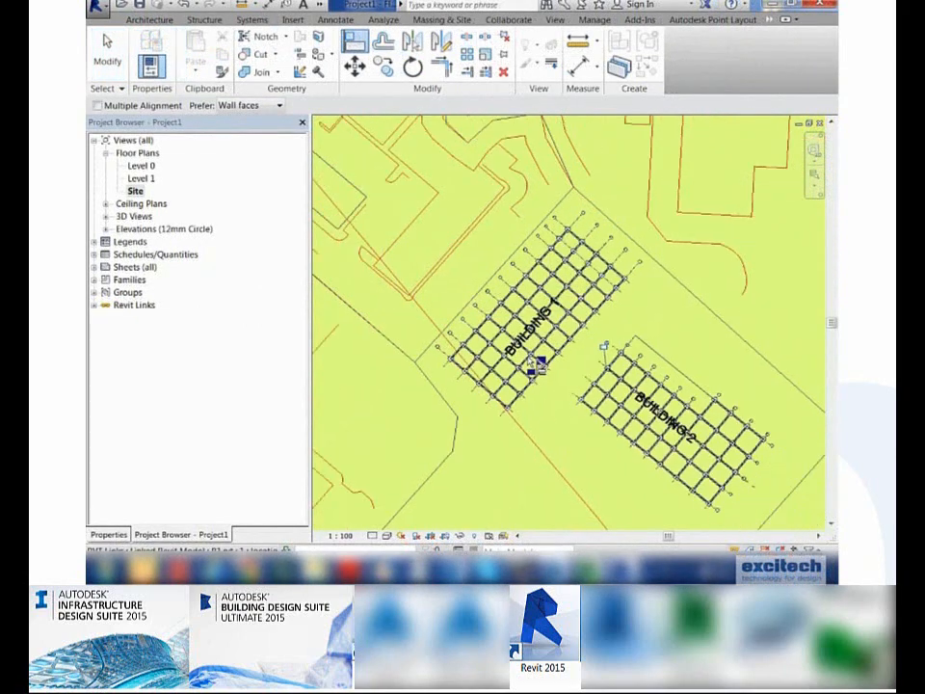
key(Escape)
middle_drag(501, 298, 578, 314)
click(291, 19)
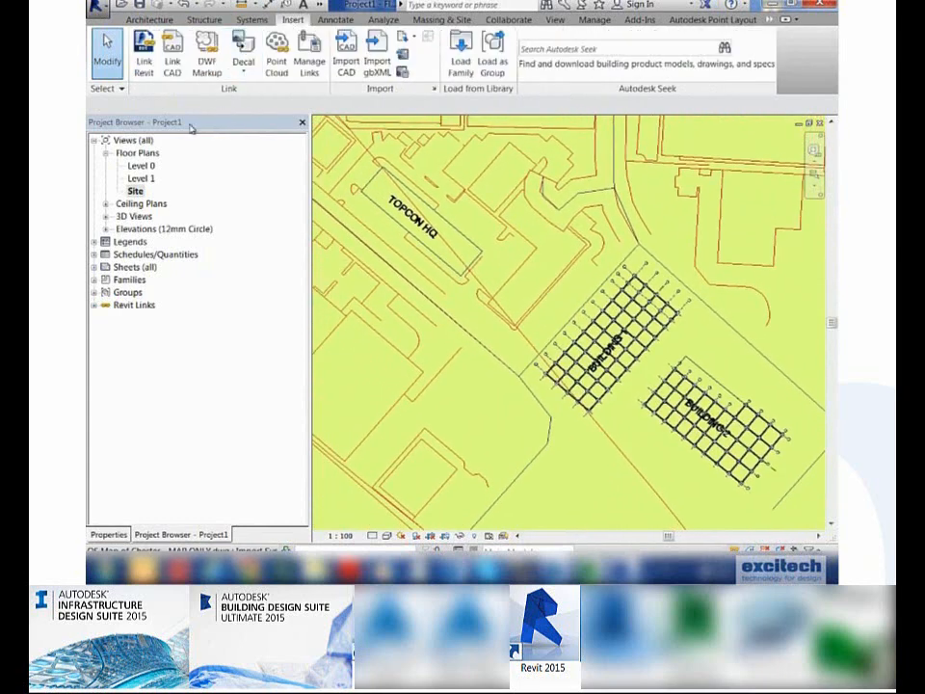
click(279, 74)
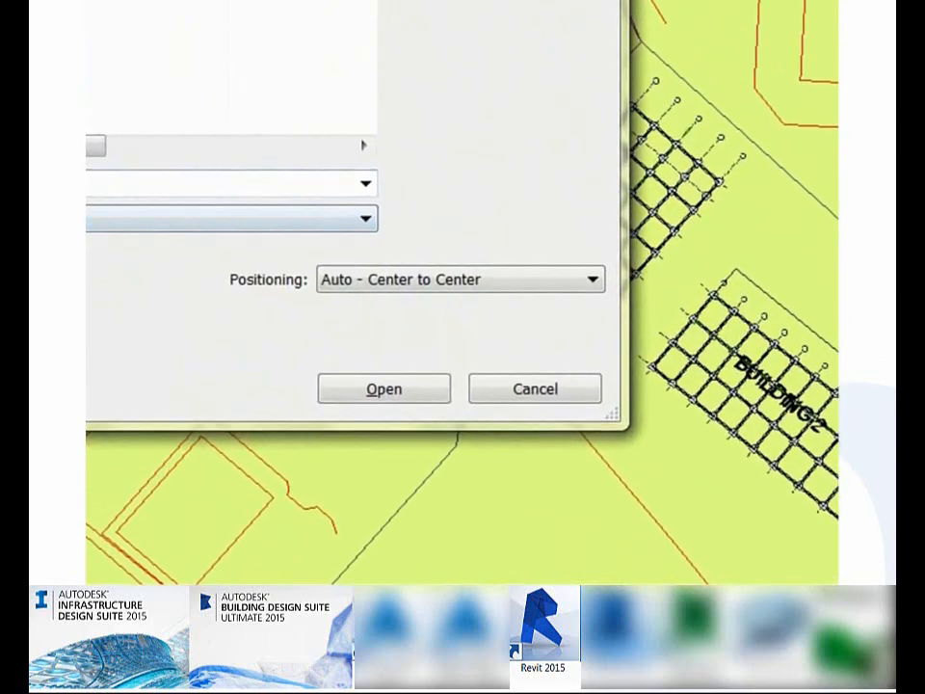
click(381, 281)
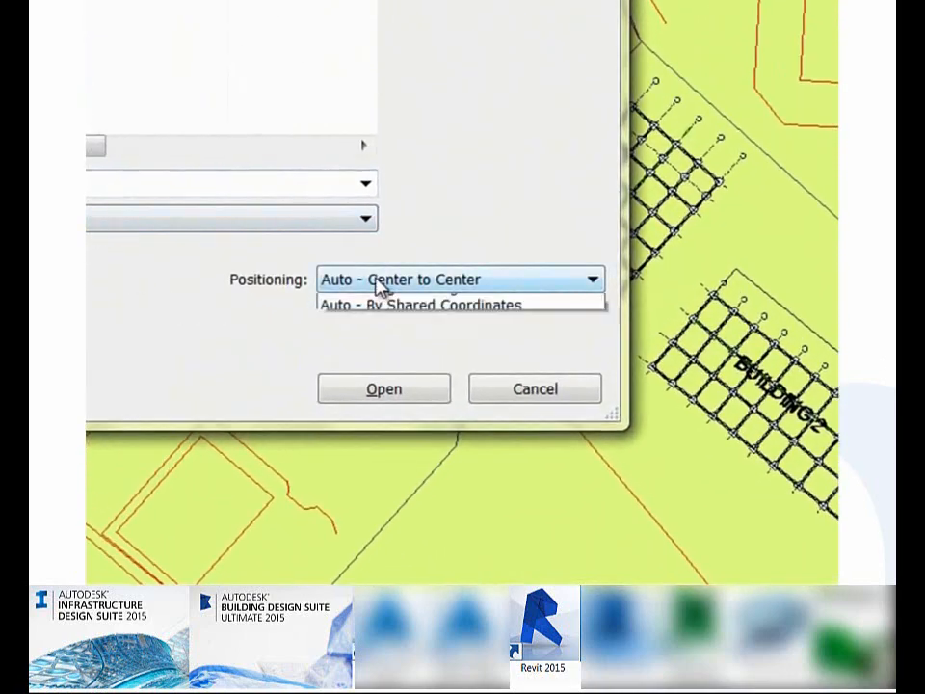
click(383, 342)
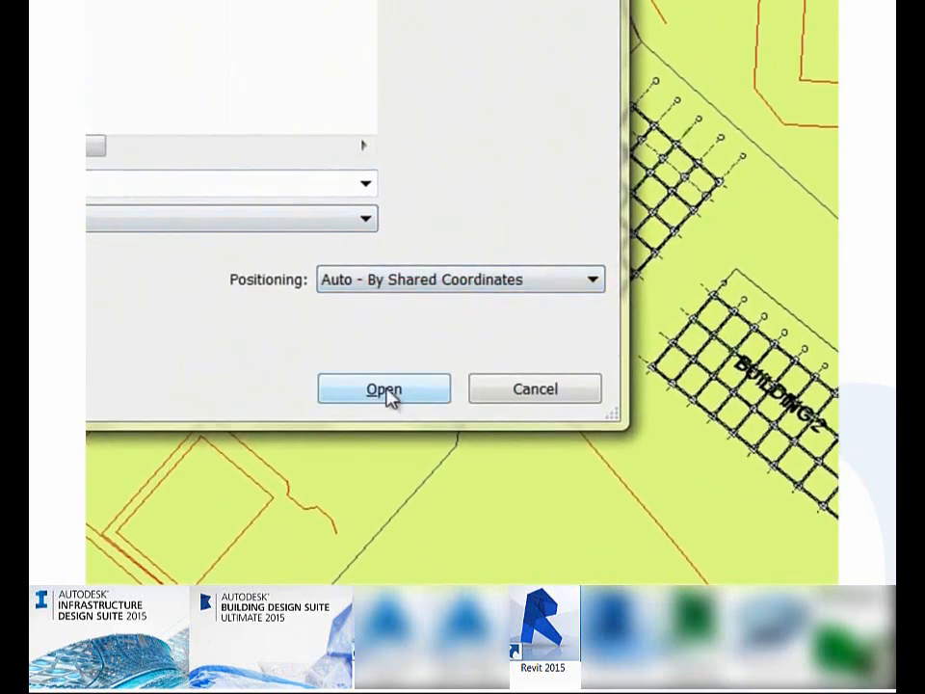
click(385, 390)
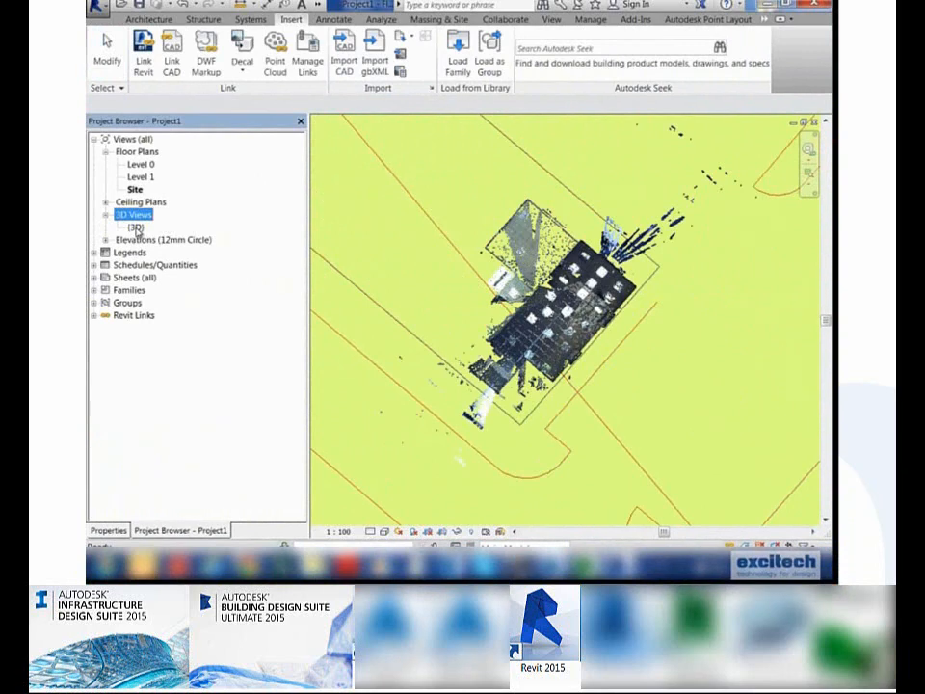
- Open the {3D} view and examine the point cloud's placement on the linked map
double_click(136, 227)
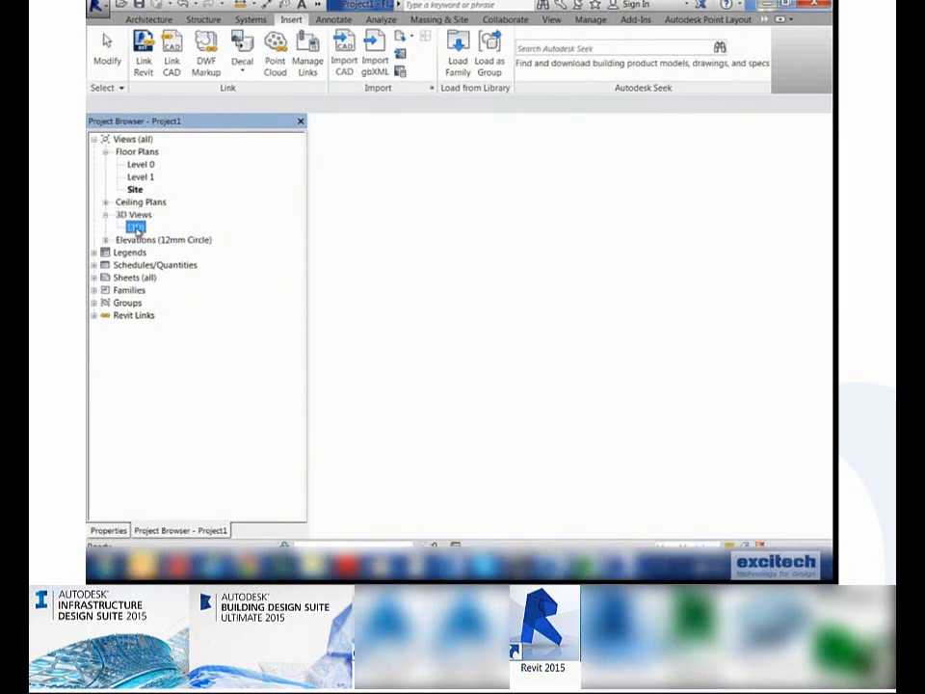
scroll(656, 337, up, 5)
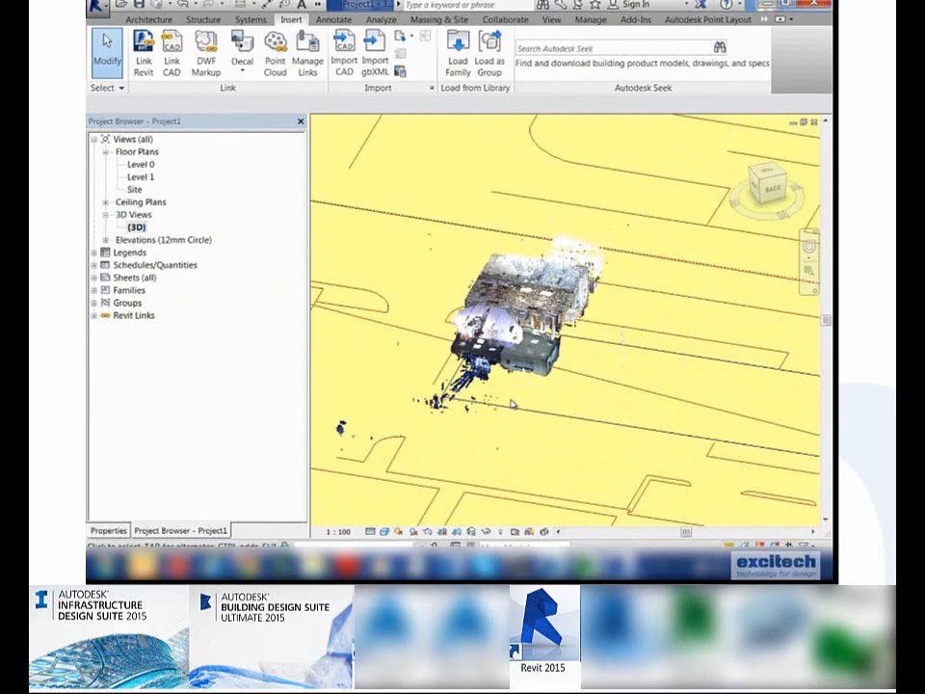
scroll(515, 400, down, 2)
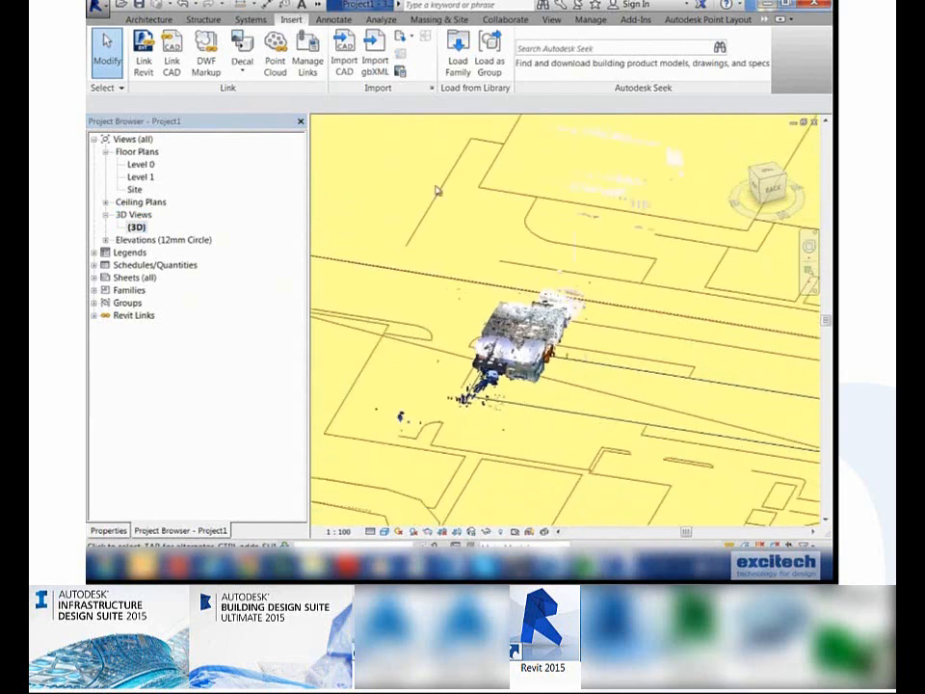
click(308, 53)
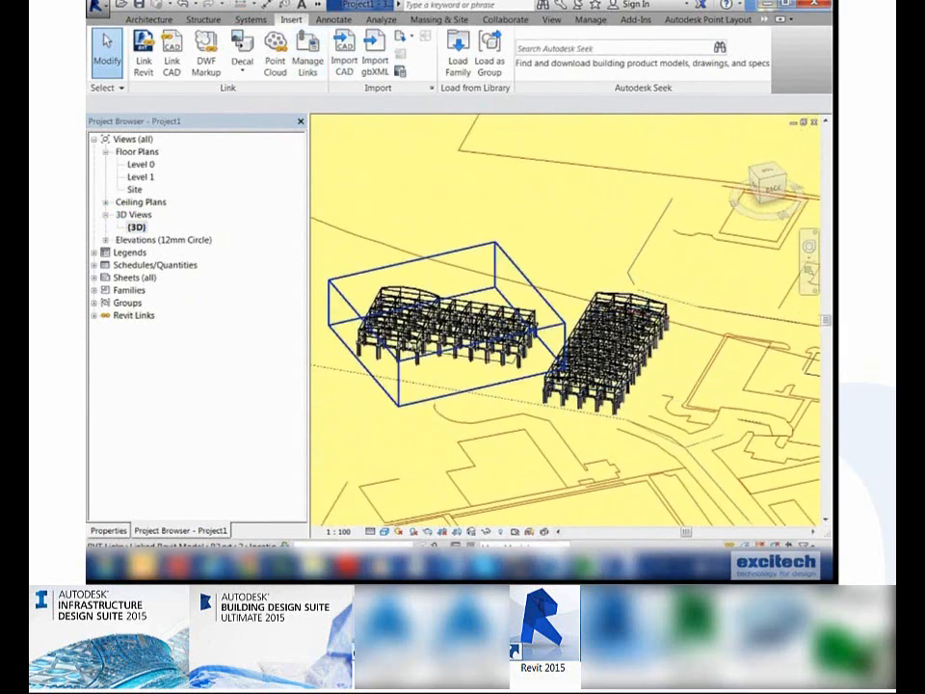
- Publish the project's shared coordinate system to the linked model B2.rvt, reconciling it at its Internal position
click(472, 353)
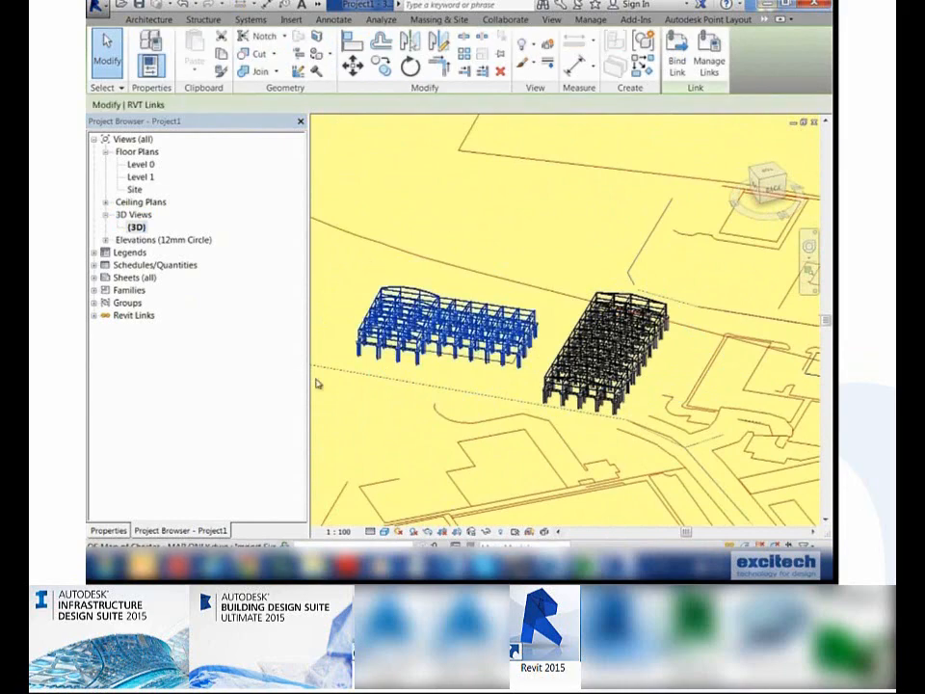
click(102, 531)
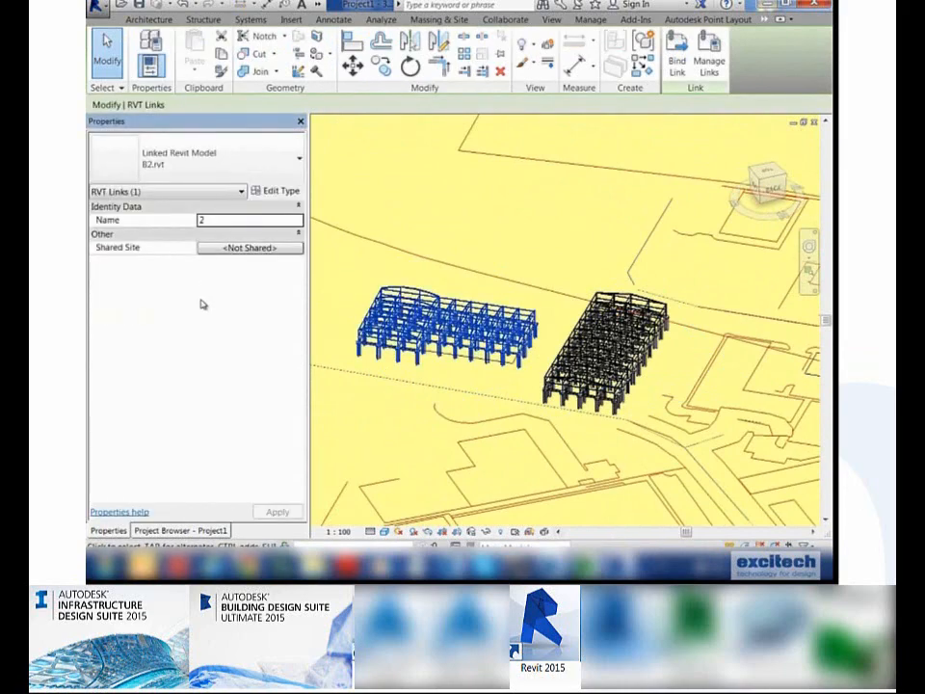
click(244, 248)
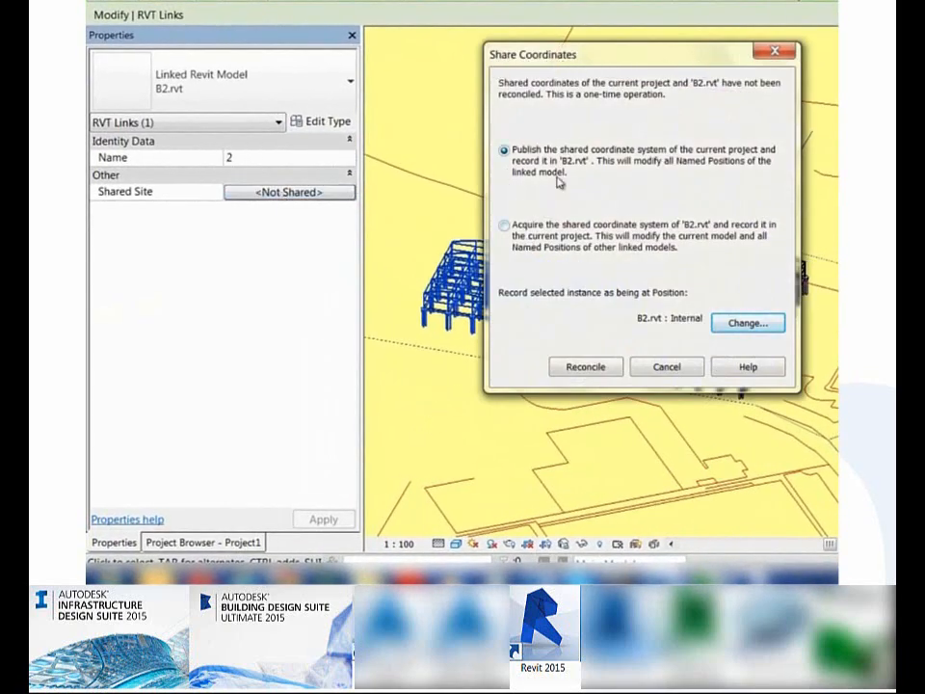
click(578, 367)
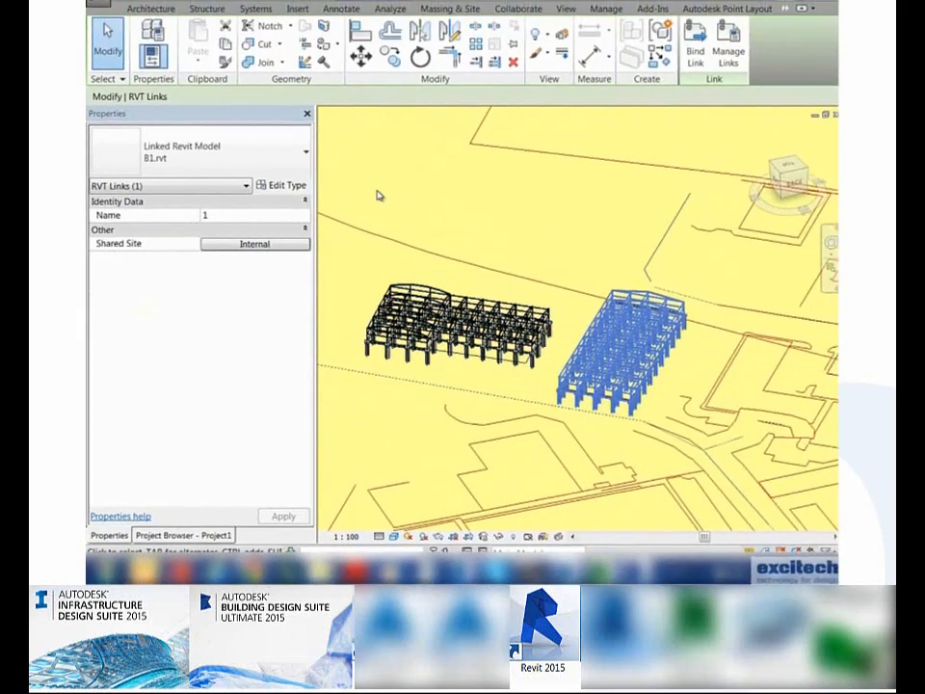
key(Escape)
- Close the site project and save the changed positions back to the linked building models
click(99, 8)
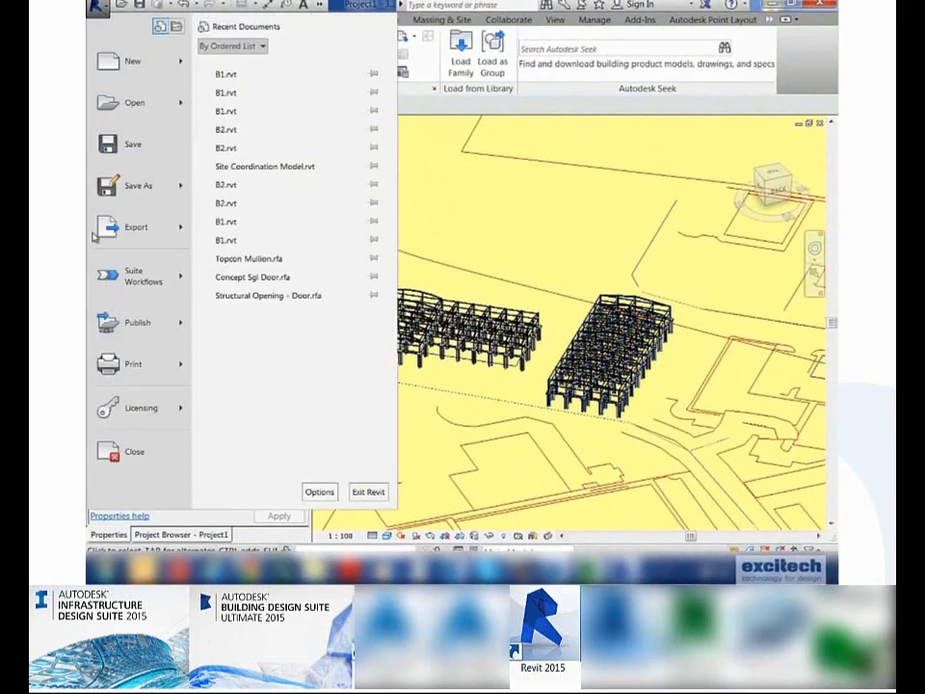
click(134, 457)
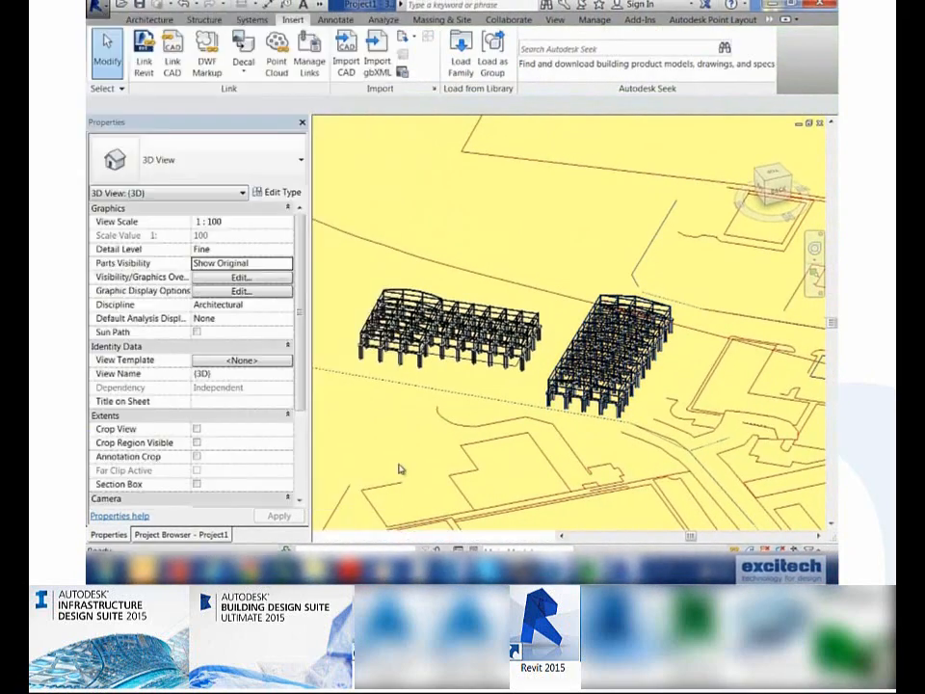
click(463, 287)
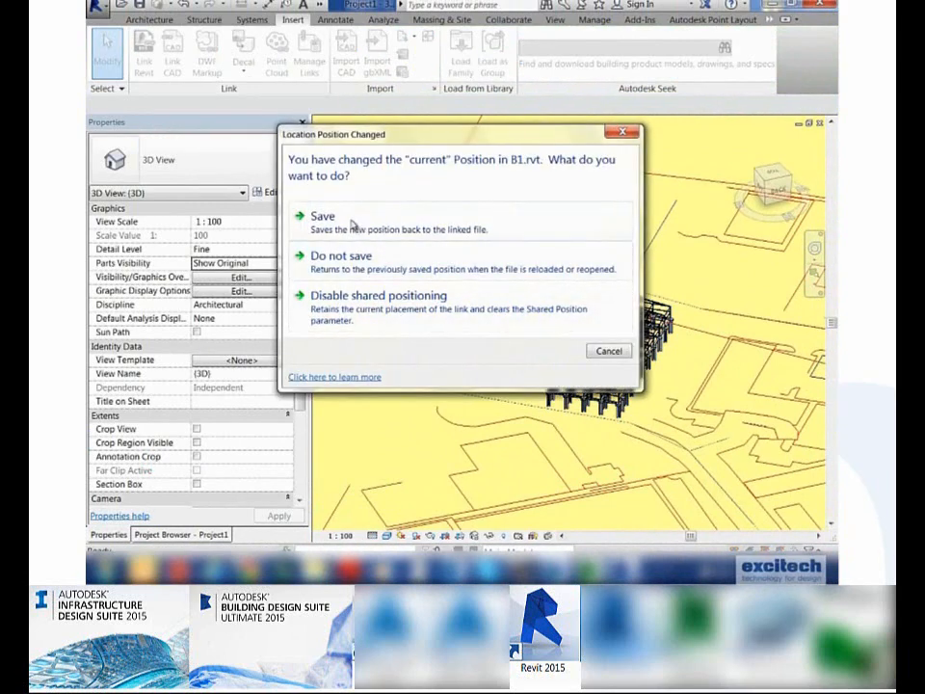
click(452, 230)
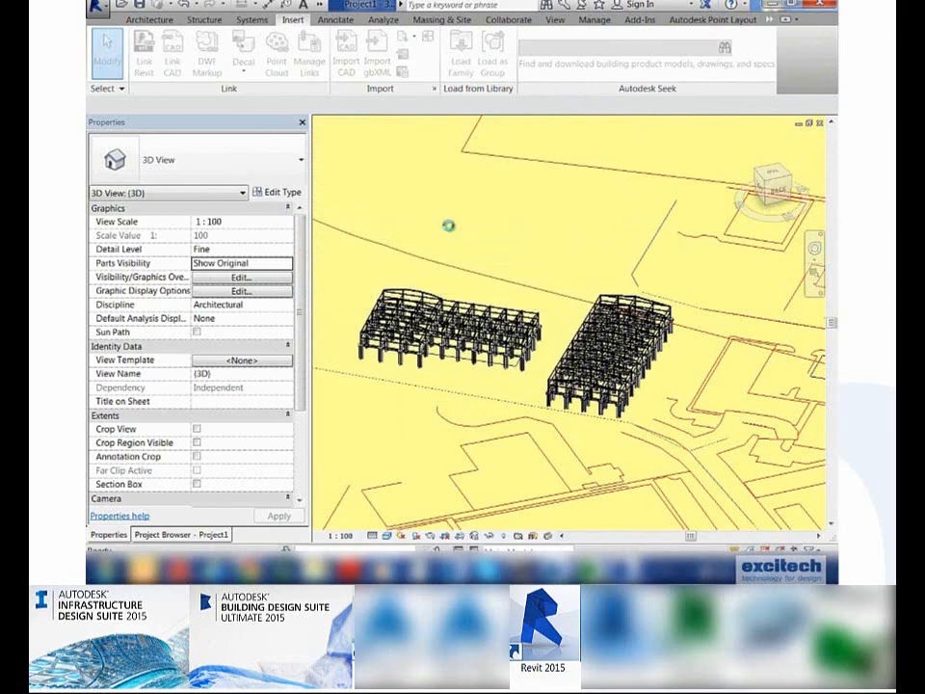
click(450, 228)
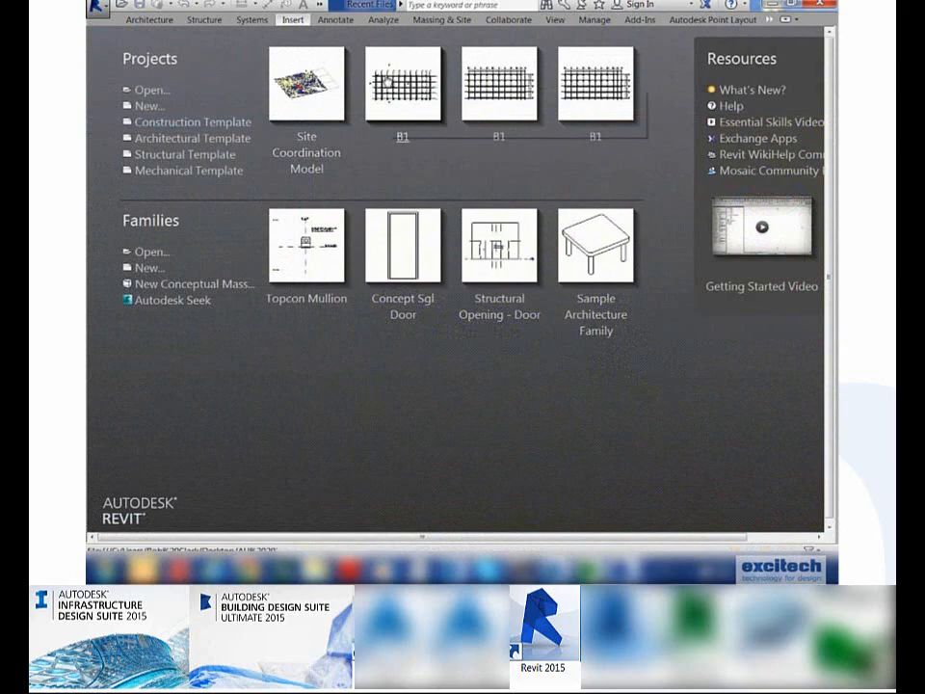
- Open the recent B1 project and inspect the spot coordinate at the corner column of the ground floor plan
click(403, 92)
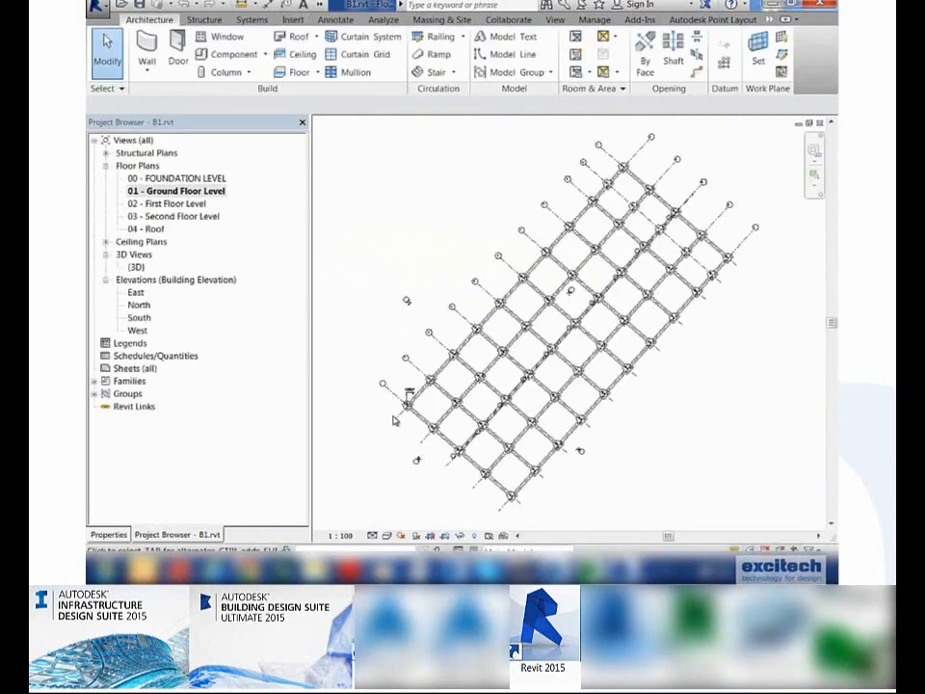
scroll(427, 381, up, 5)
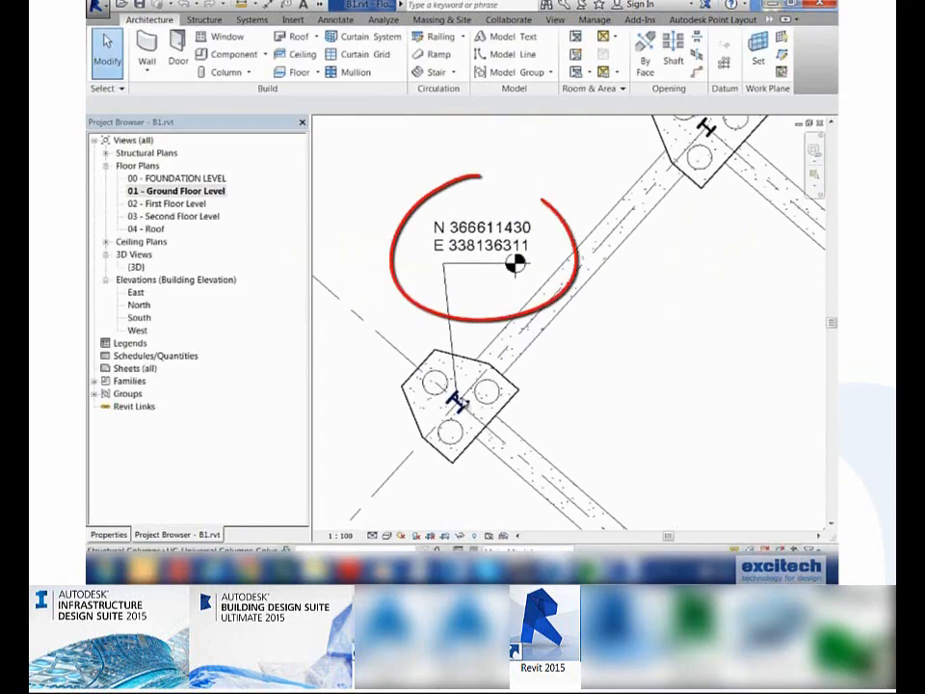
click(108, 534)
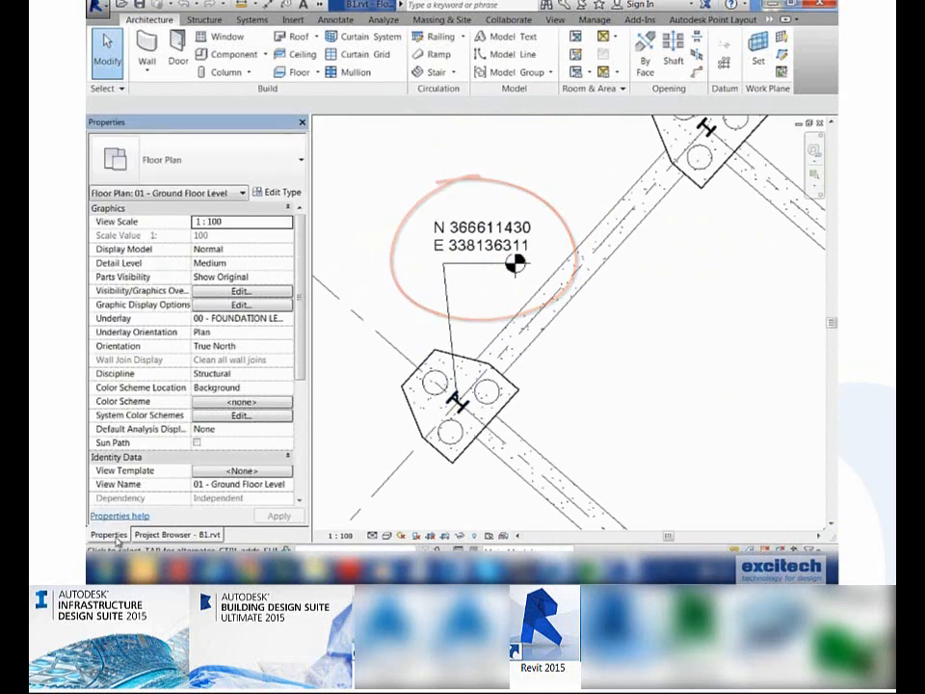
scroll(436, 265, down, 10)
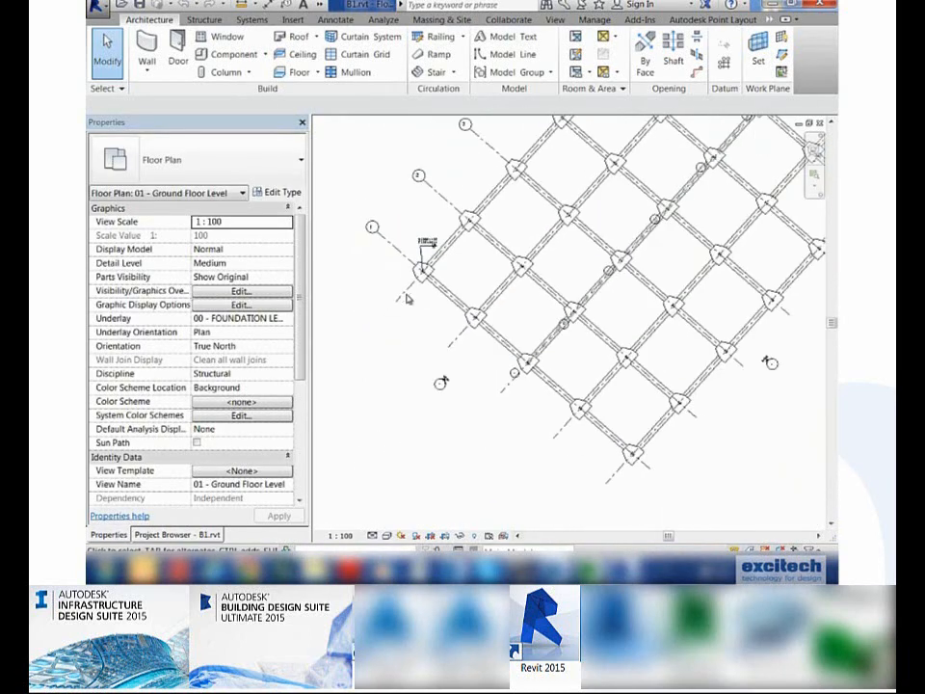
- Set the orientation of the 01 - Ground Floor Level plan to Project North
click(228, 347)
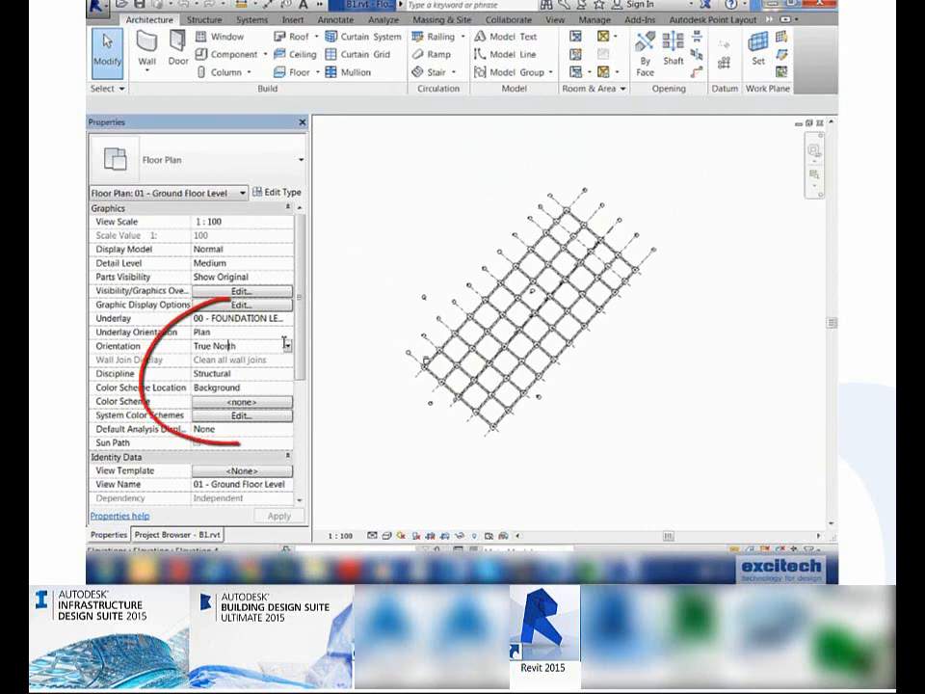
click(287, 346)
click(218, 359)
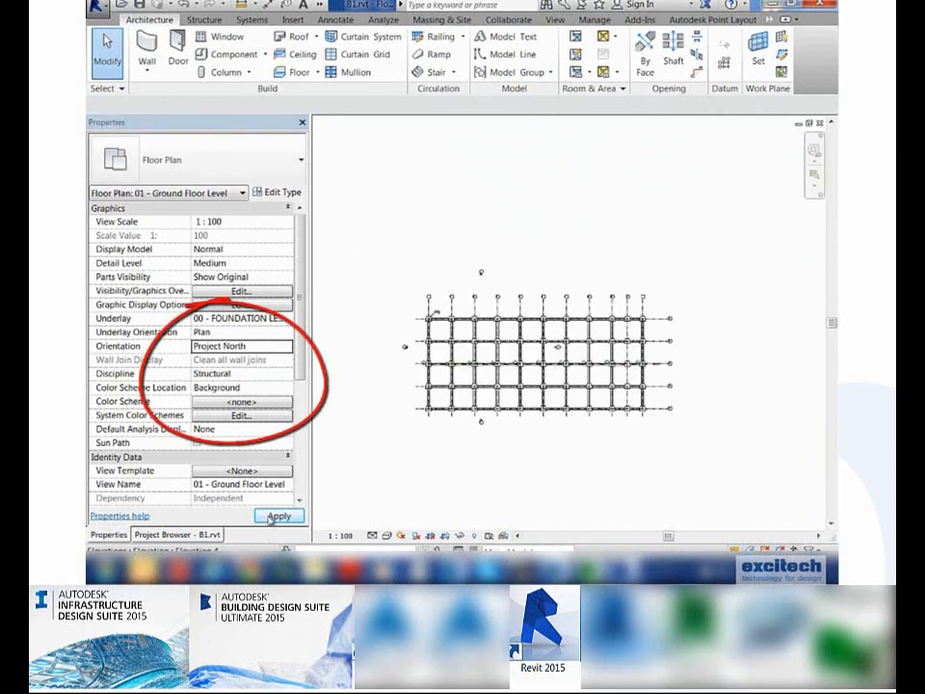
click(260, 346)
click(287, 346)
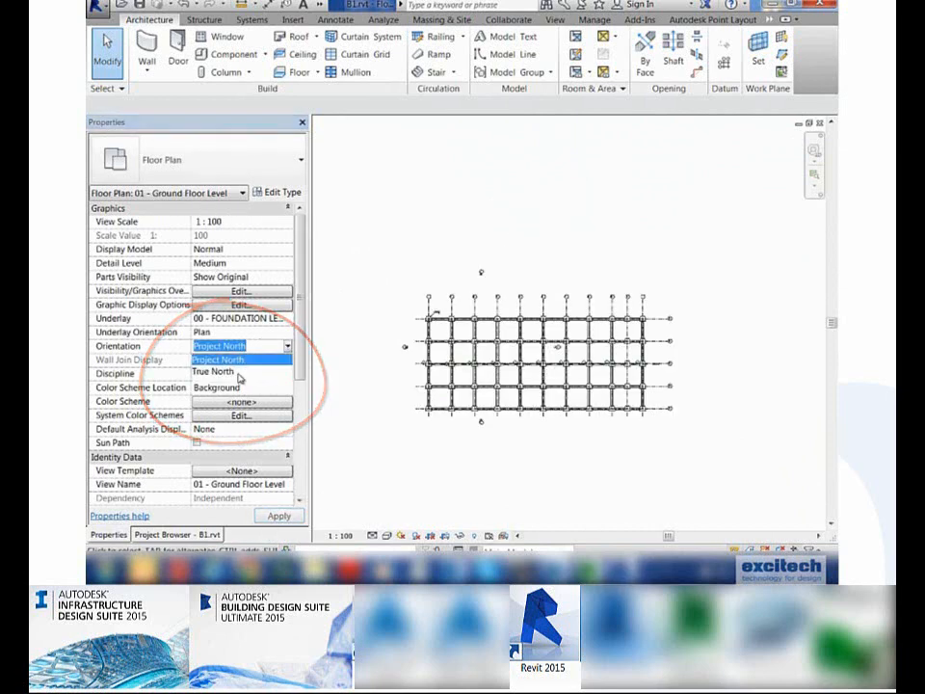
click(241, 360)
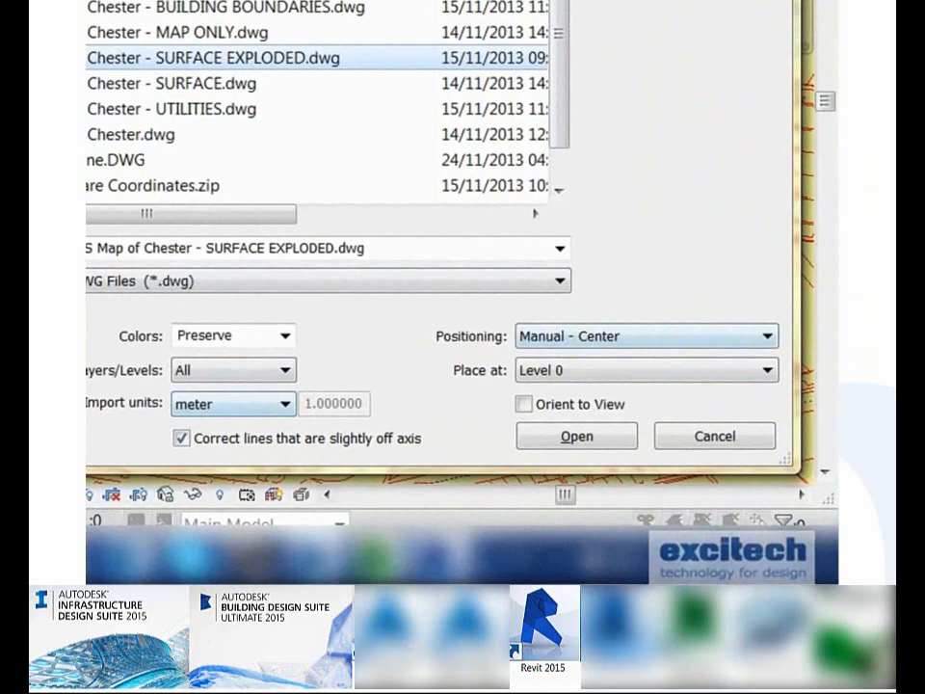
- Choose the positioning for OS Map of Chester - SURFACE EXPLODED.dwg and link it into the site coordination model in meters
click(734, 450)
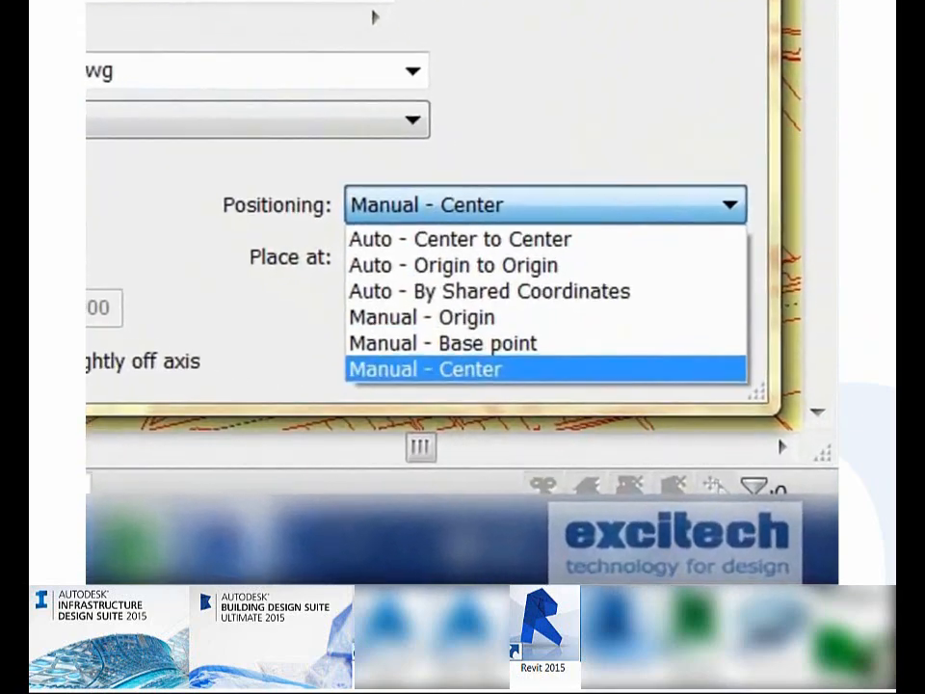
click(694, 480)
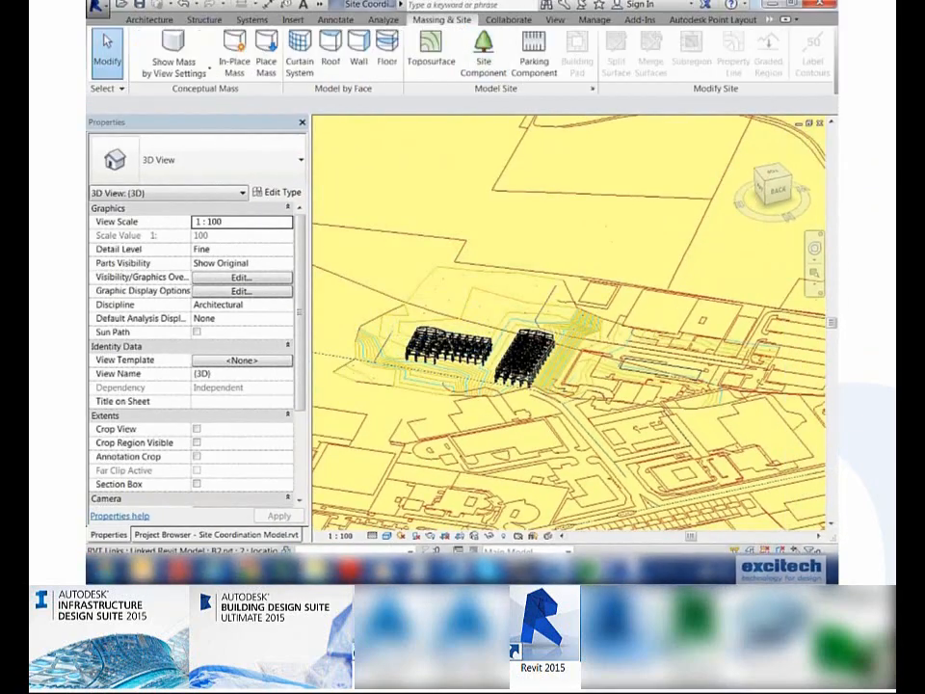
- Start a toposurface from an import instance, using the linked SURFACE EXPLODED drawing as its source
click(431, 50)
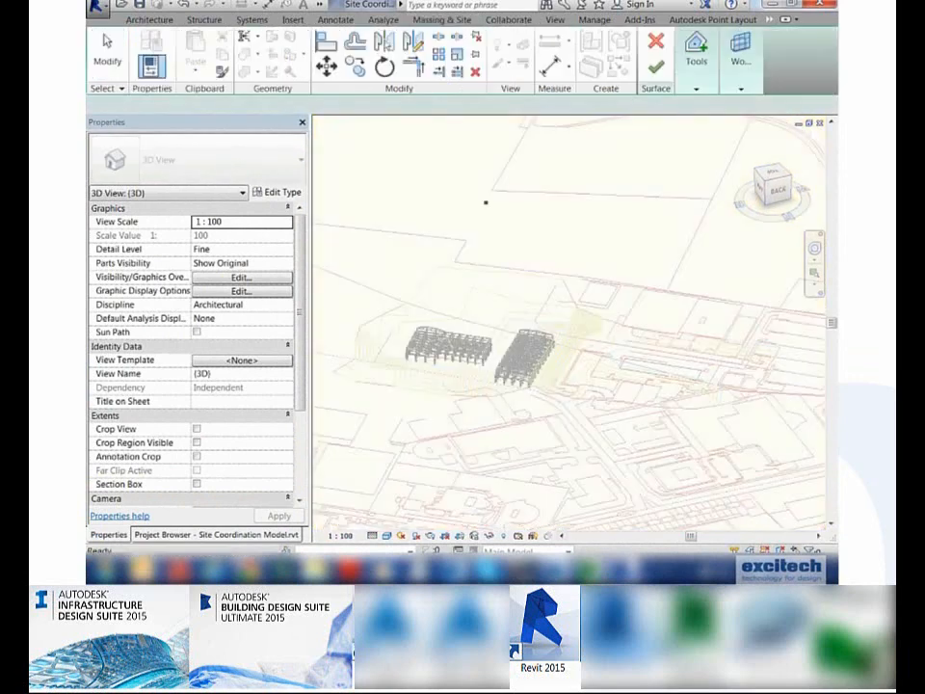
click(696, 53)
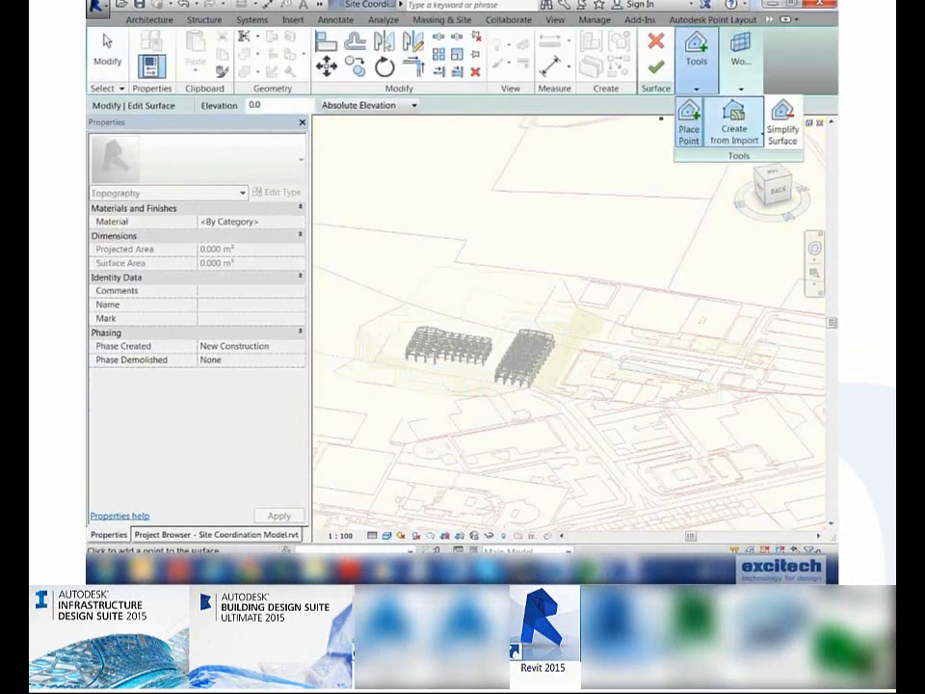
click(735, 134)
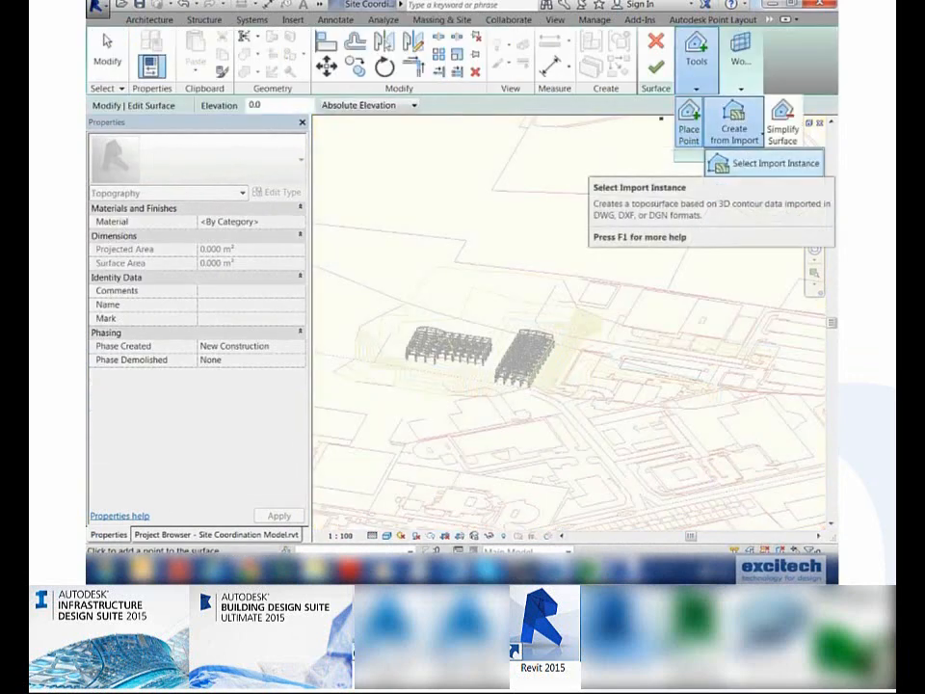
click(765, 163)
click(578, 323)
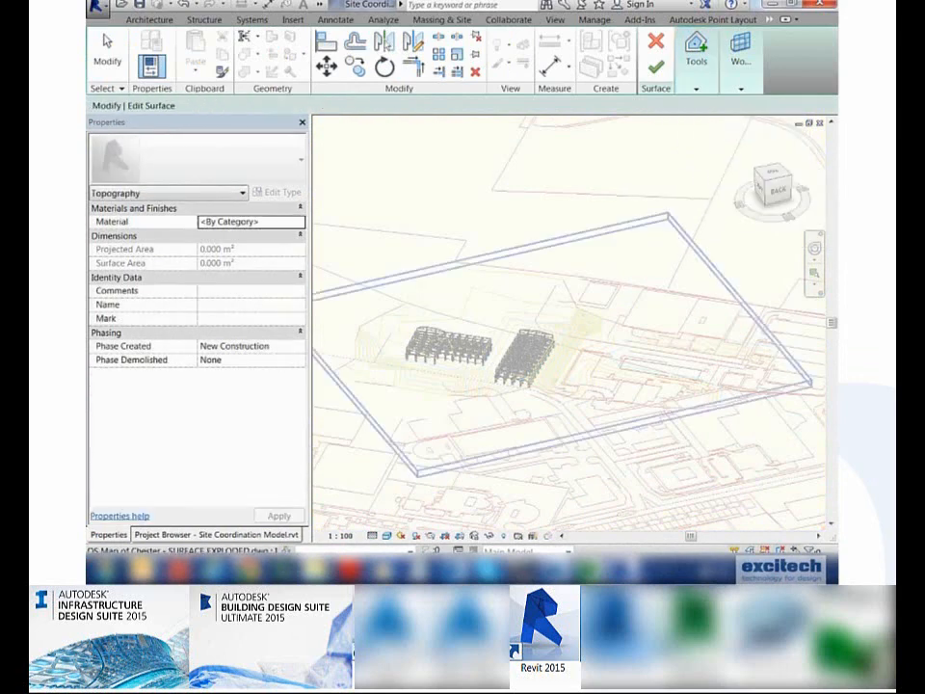
- Add toposurface points from only the C-SURFACES_Border, C-SURFACES_Major Contour and C-SURFACES_Minor Contour layers
click(550, 201)
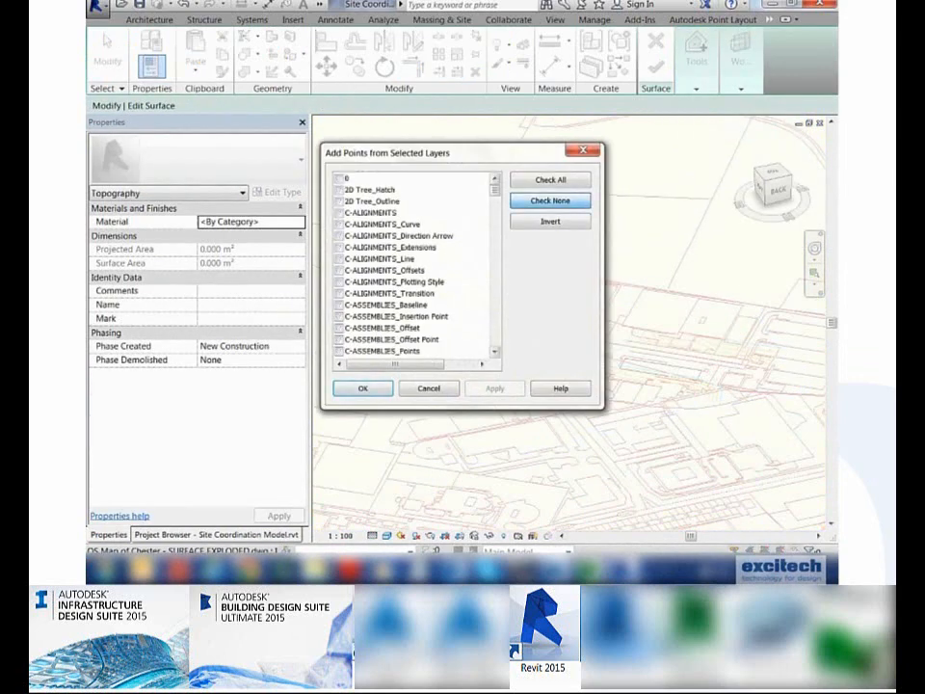
drag(495, 190, 494, 323)
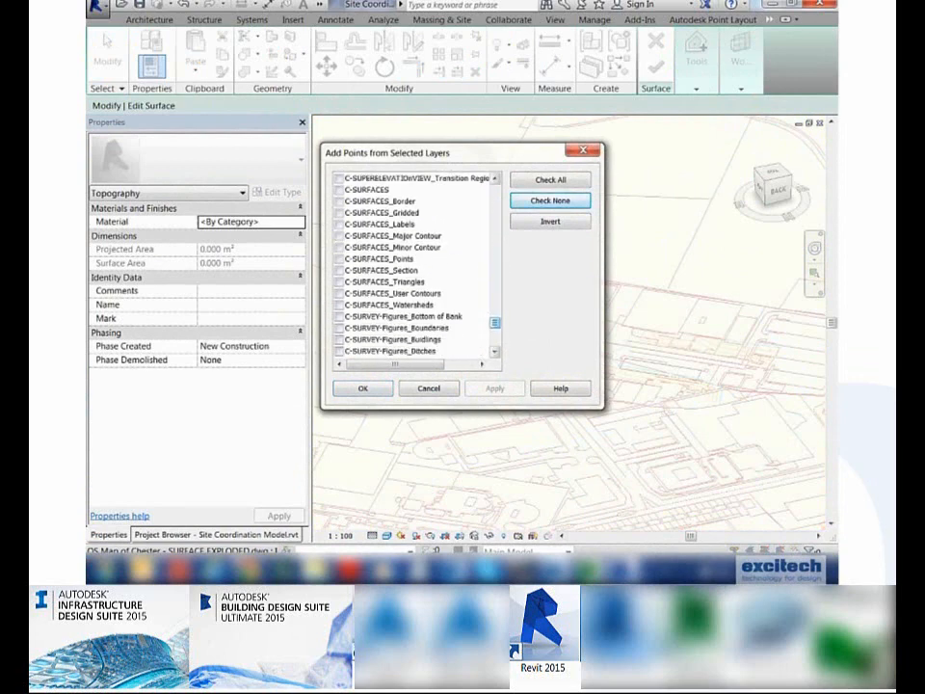
click(393, 235)
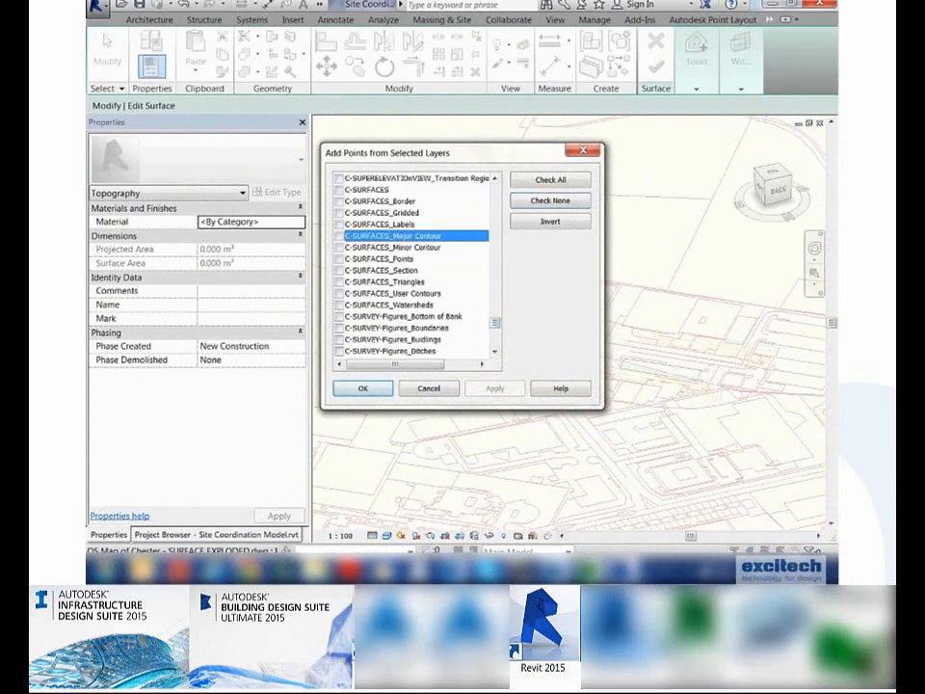
click(339, 247)
click(338, 235)
click(394, 200)
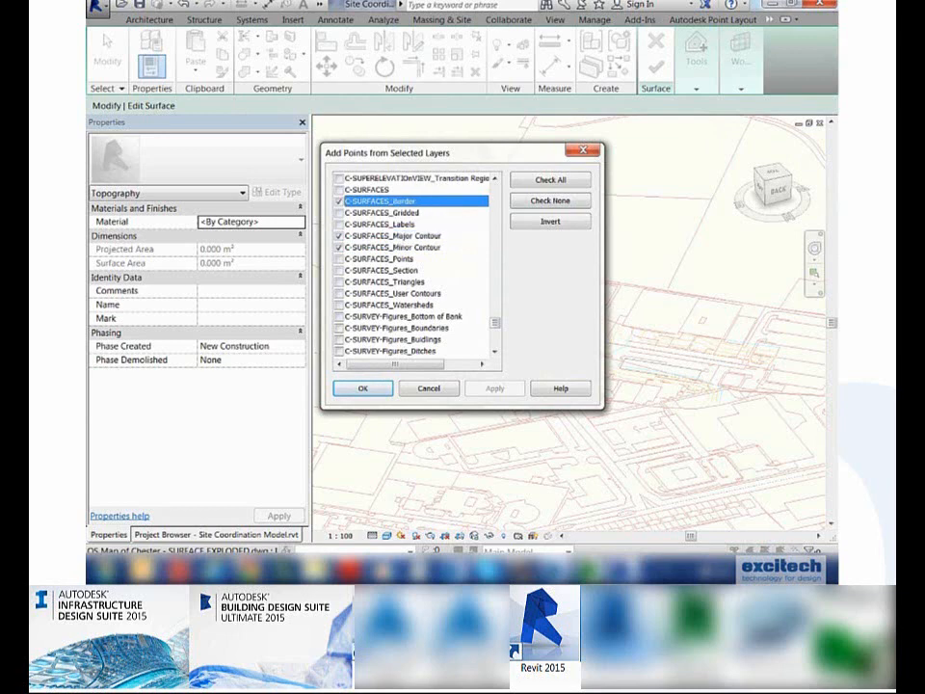
click(363, 387)
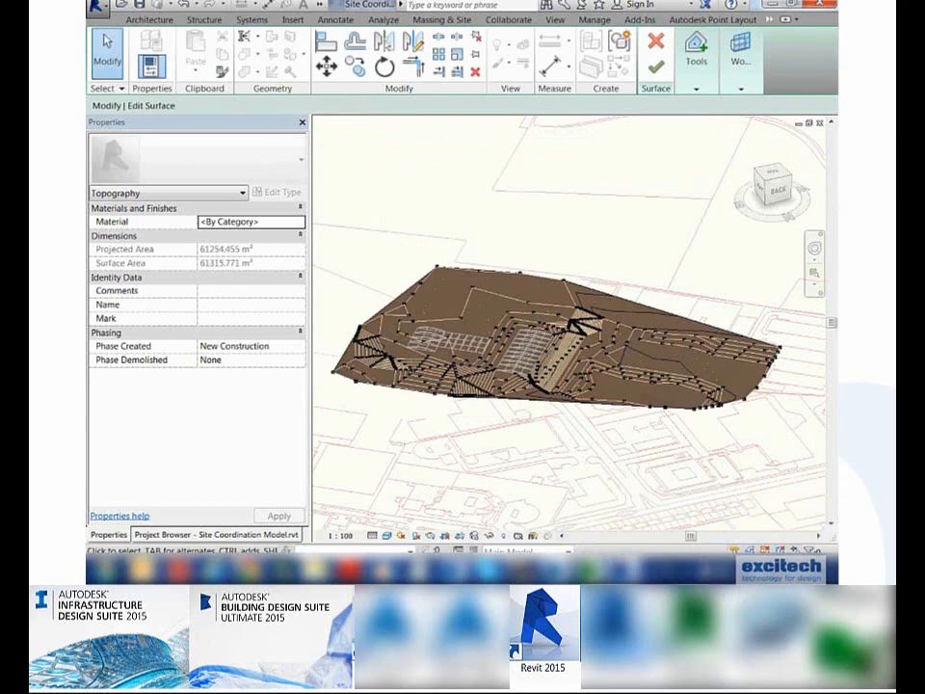
- Inspect the generated terrain around the linked buildings and finish the toposurface
middle_drag(574, 390, 619, 390)
scroll(618, 390, up, 2)
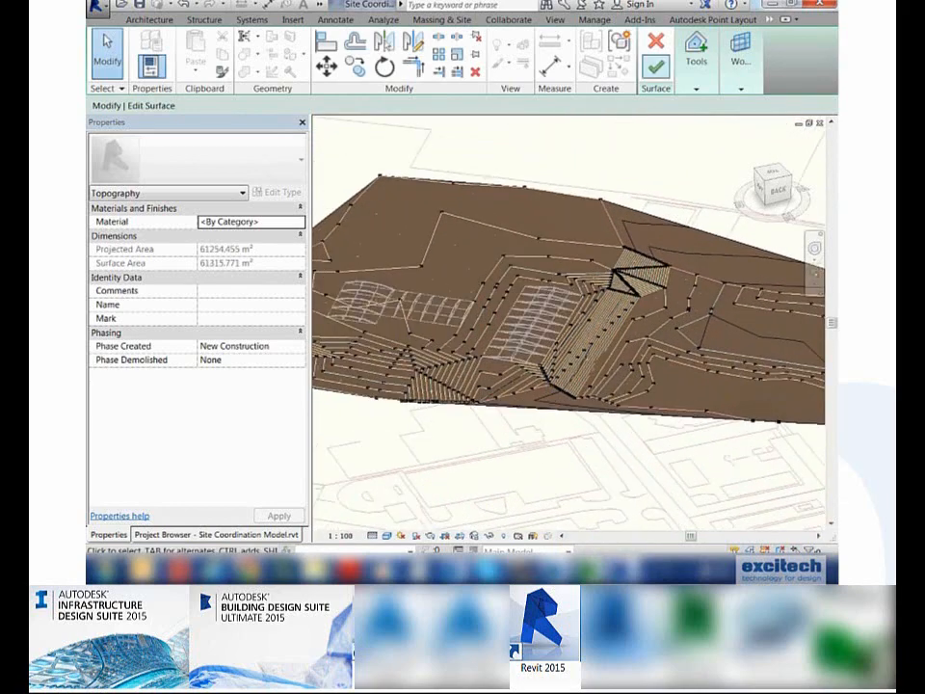
click(656, 65)
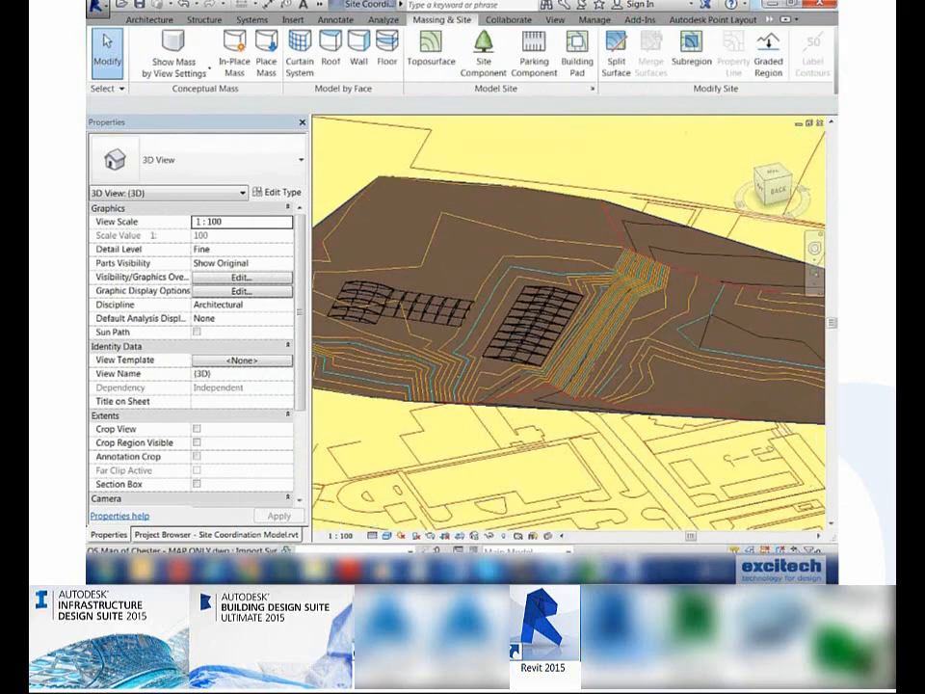
middle_drag(531, 332, 498, 308)
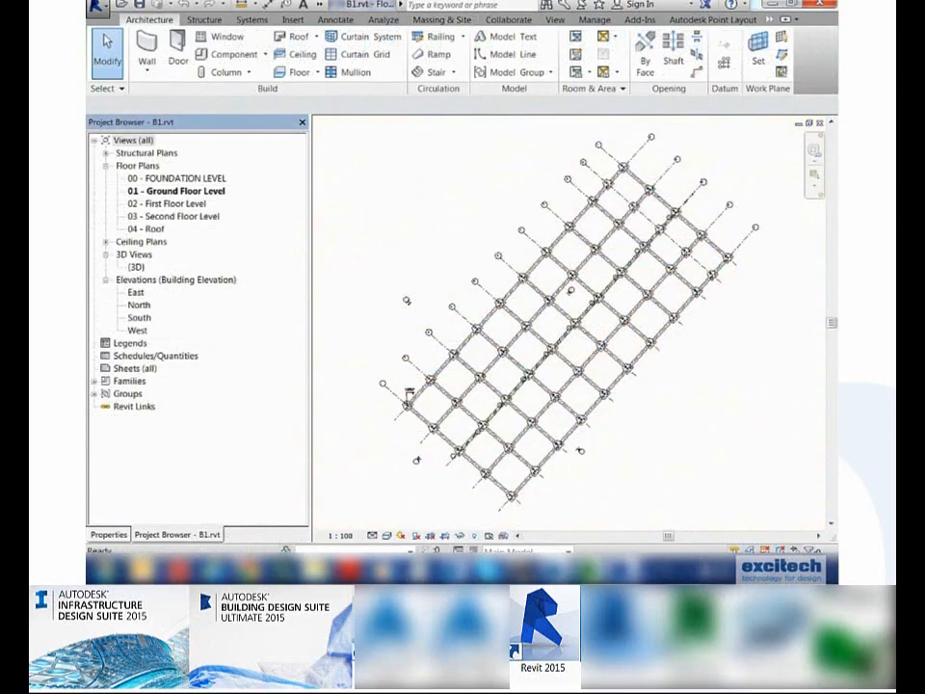
- In the East elevation of B1, specify a shared elevation of 5300 at the 01 - Ground Floor Level line
double_click(135, 293)
scroll(712, 366, up, 5)
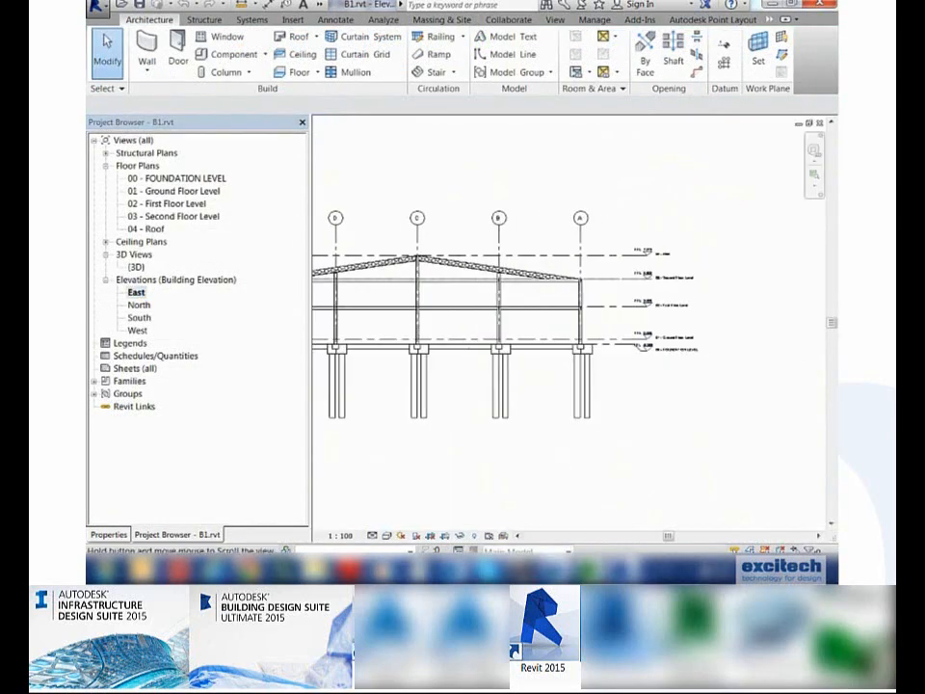
scroll(723, 332, up, 4)
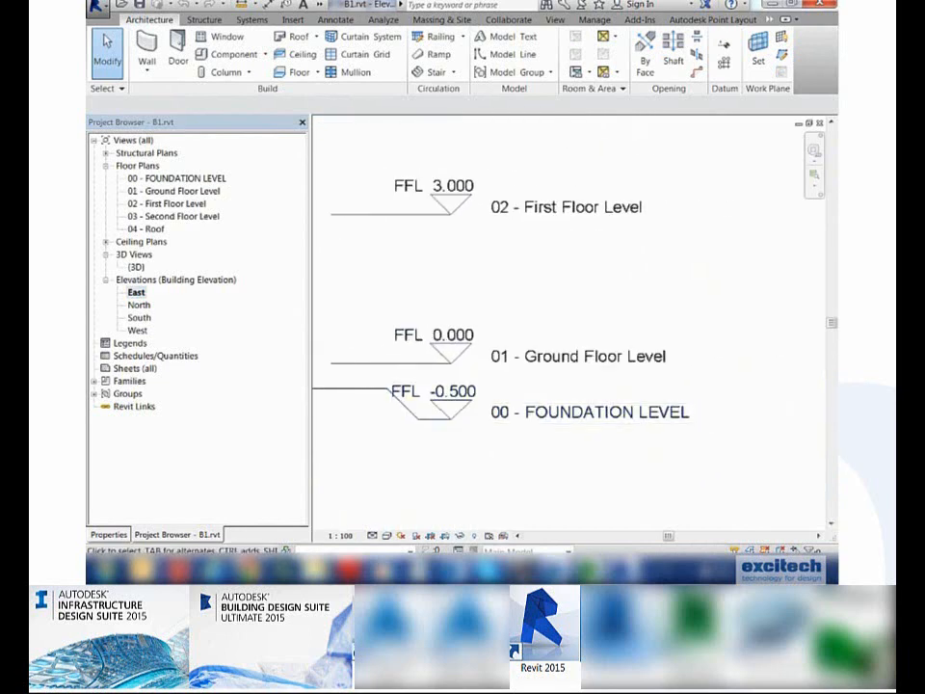
click(595, 19)
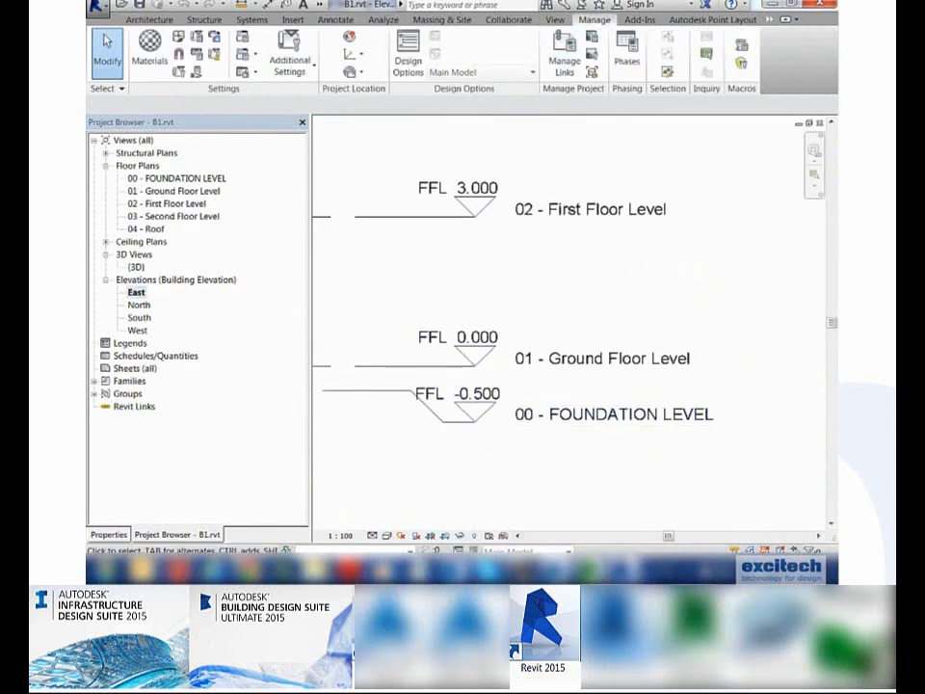
click(353, 53)
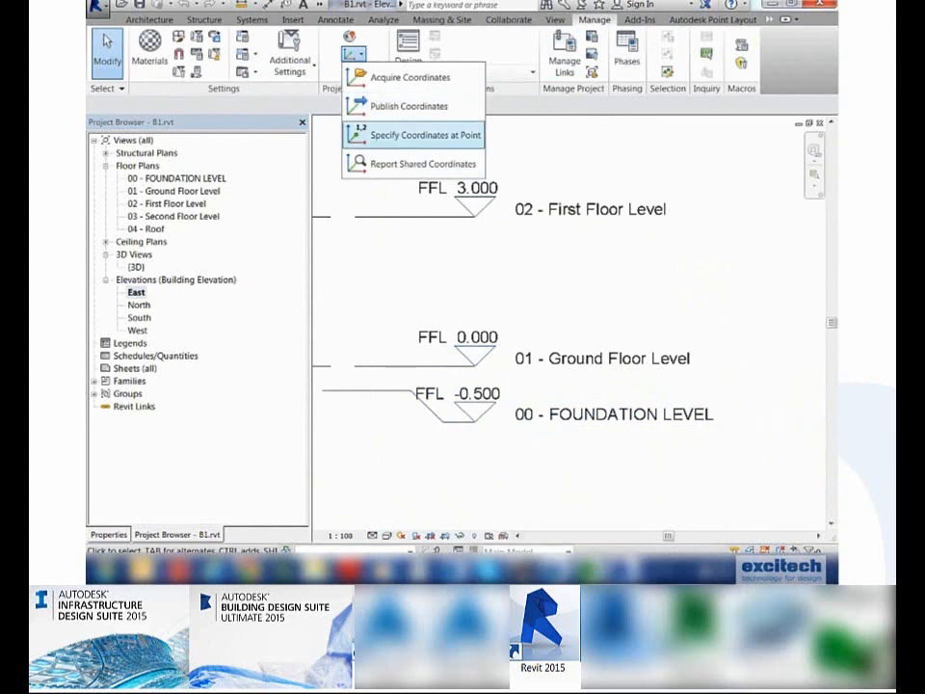
click(415, 161)
click(414, 367)
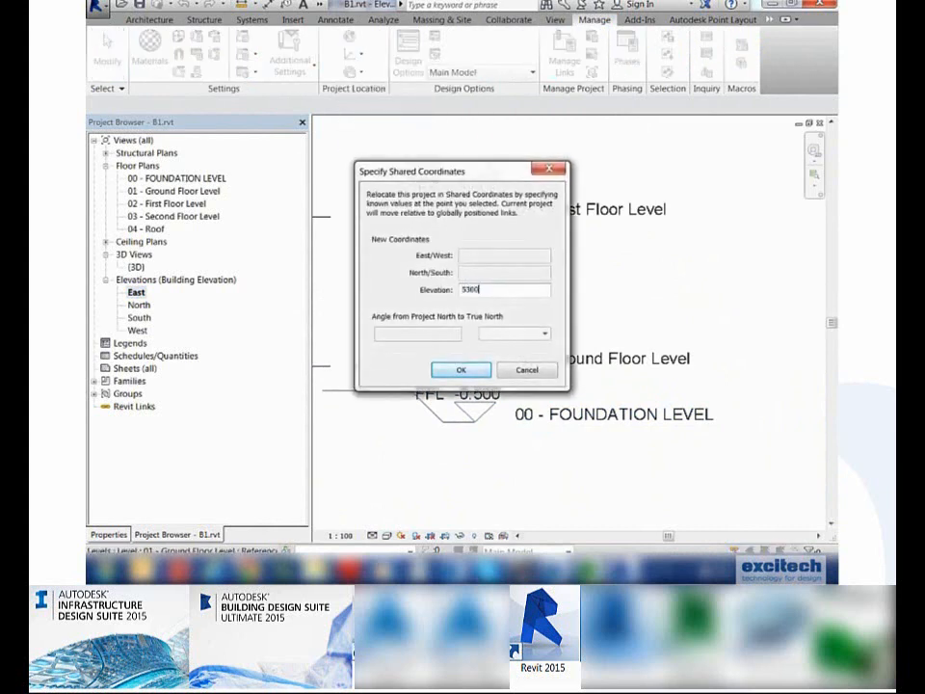
key(Return)
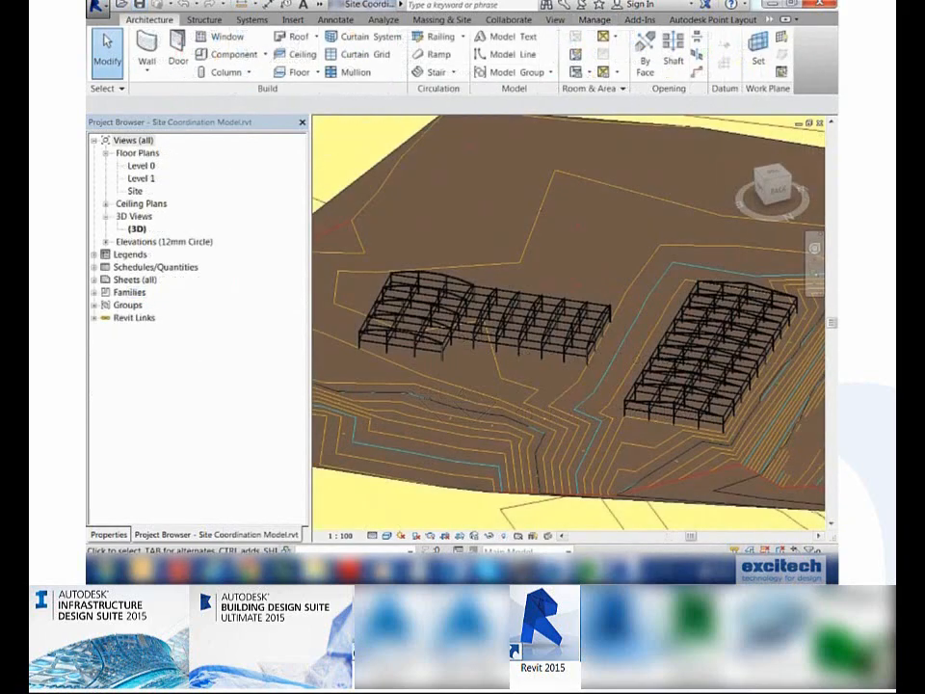
- In the Site plan of the Site Coordination Model, draw a reference plane along the smaller building's long outer gridline
click(141, 165)
double_click(135, 191)
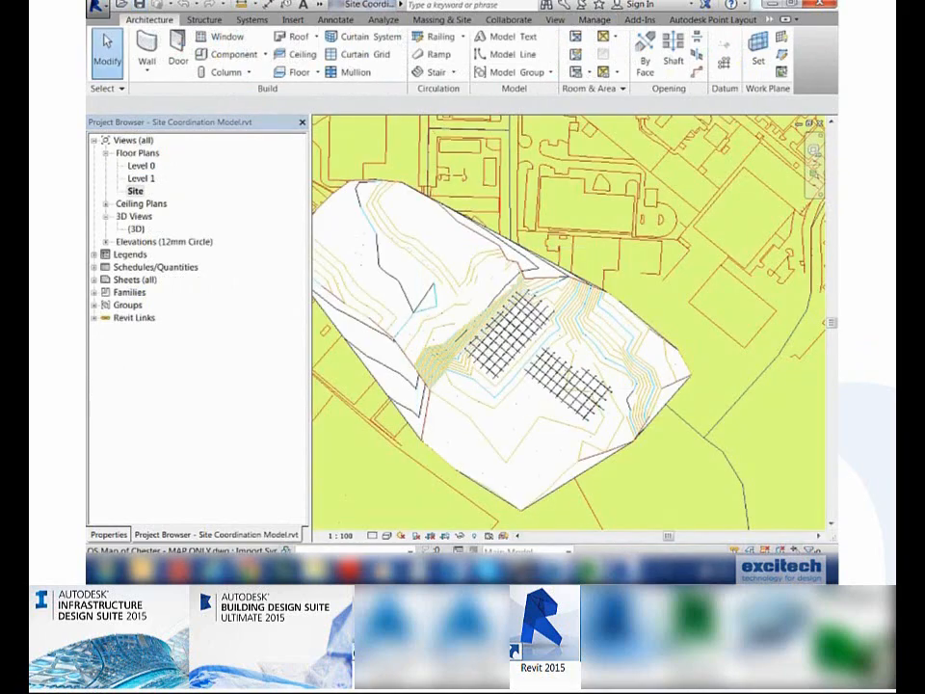
key(r)
key(p)
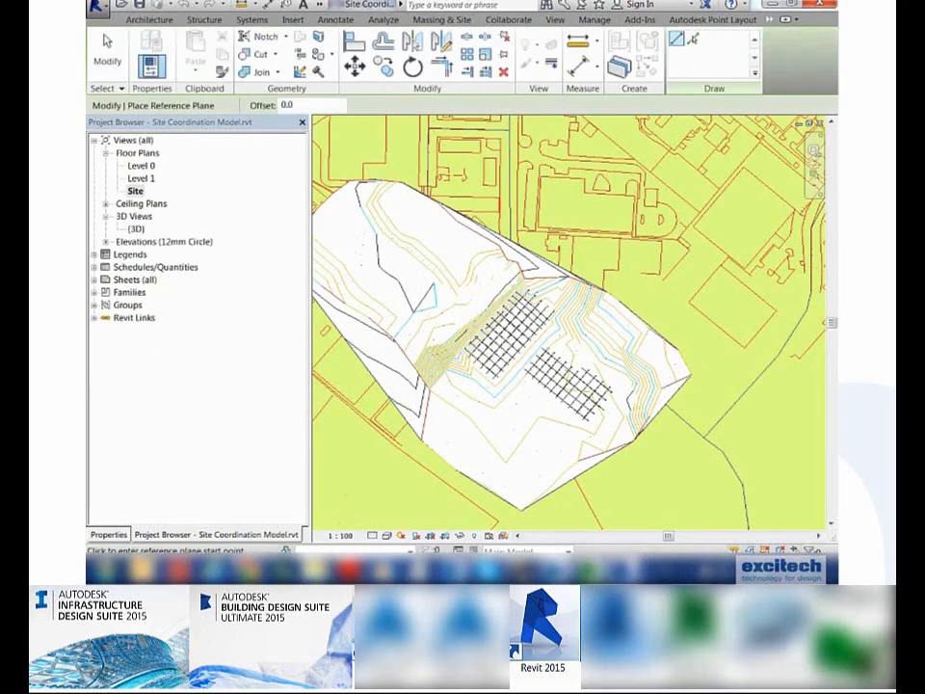
scroll(590, 414, up, 5)
click(596, 420)
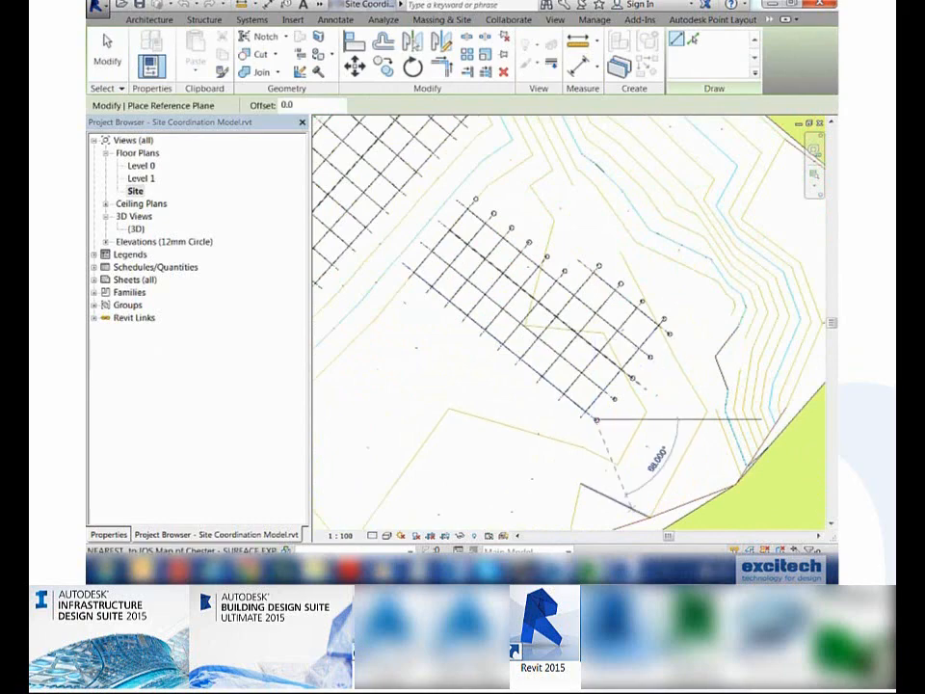
scroll(628, 494, down, 4)
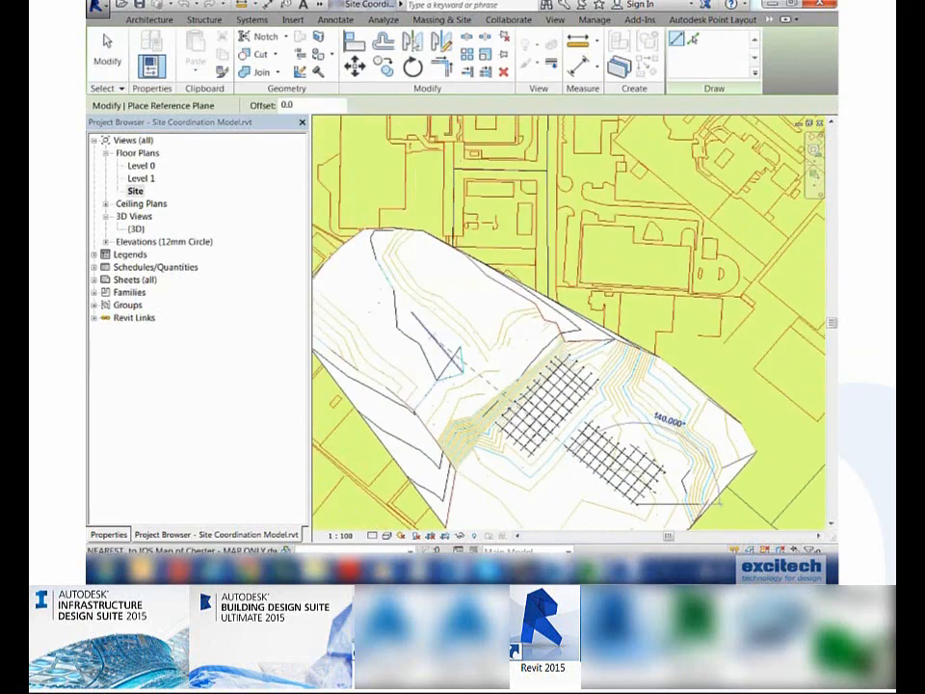
middle_drag(314, 243, 386, 274)
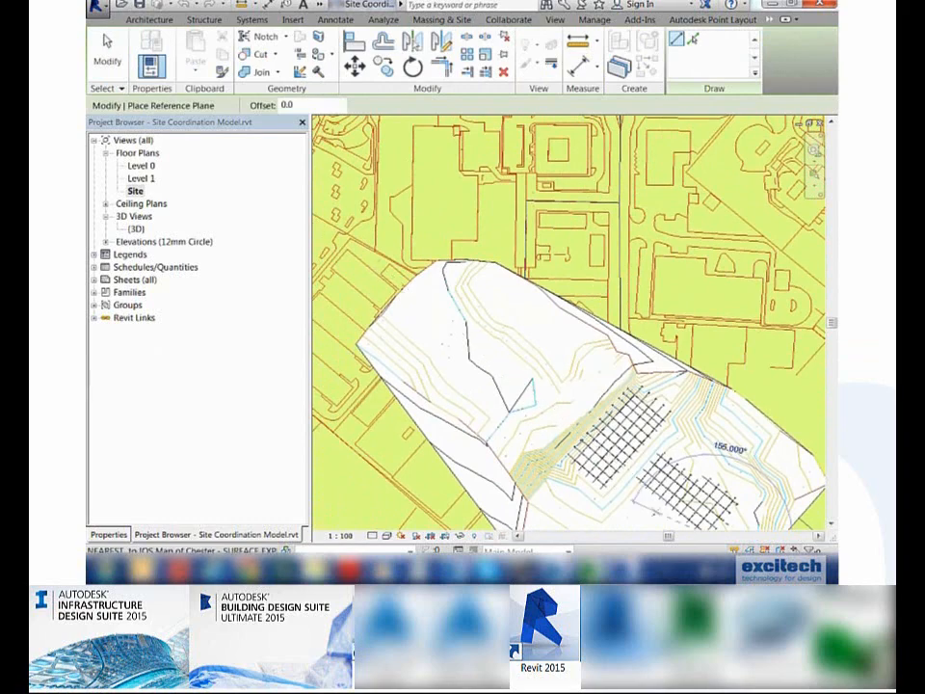
scroll(647, 508, up, 4)
click(608, 407)
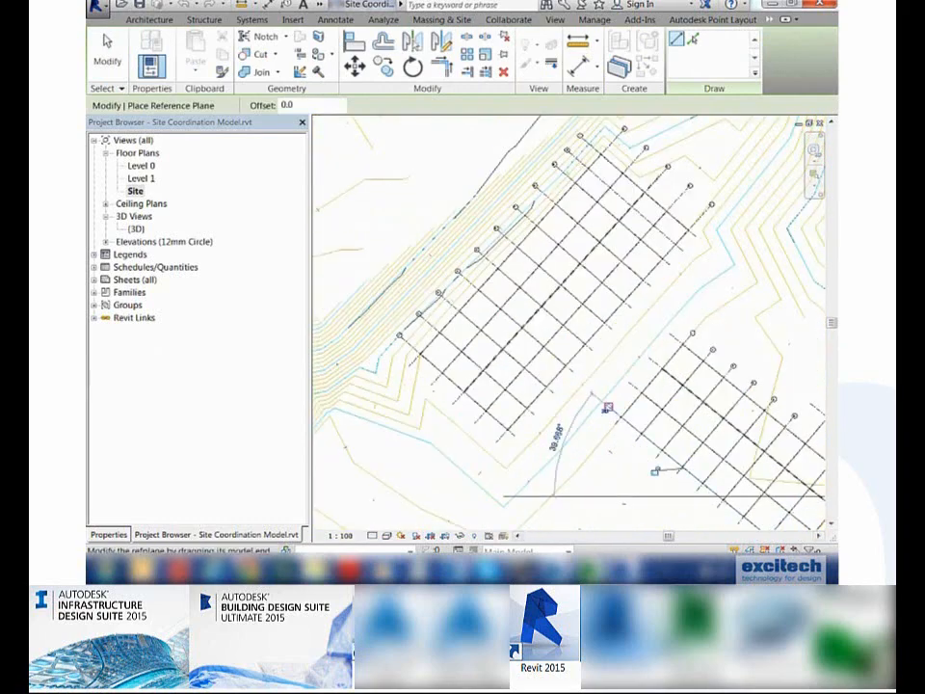
- Stretch the end of the reference plane beyond the far northwest edge of the toposurface
click(107, 53)
click(611, 409)
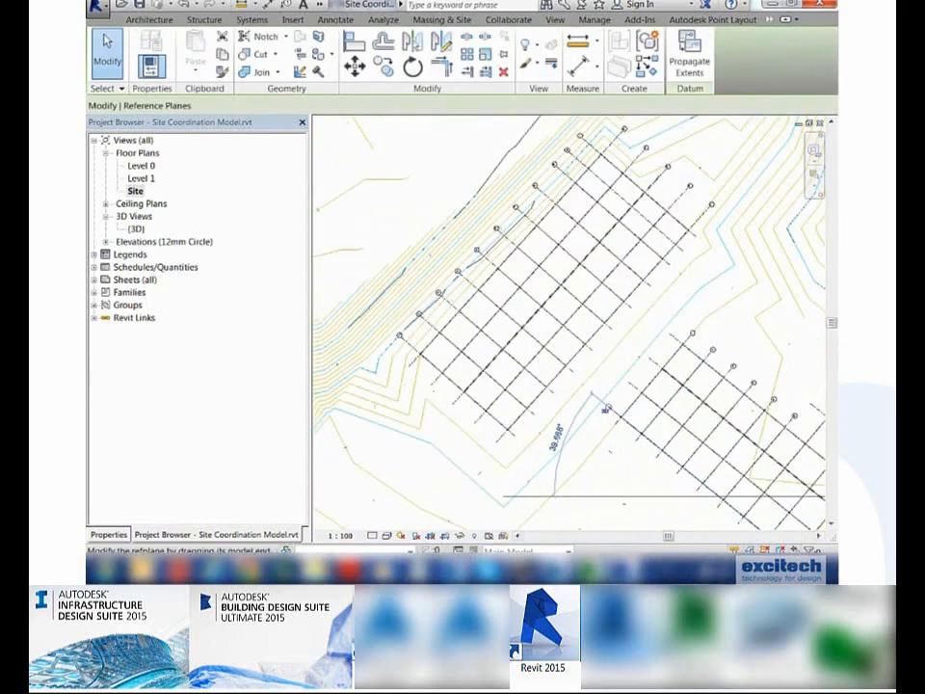
drag(608, 407, 412, 249)
middle_drag(412, 248, 466, 246)
scroll(680, 409, down, 3)
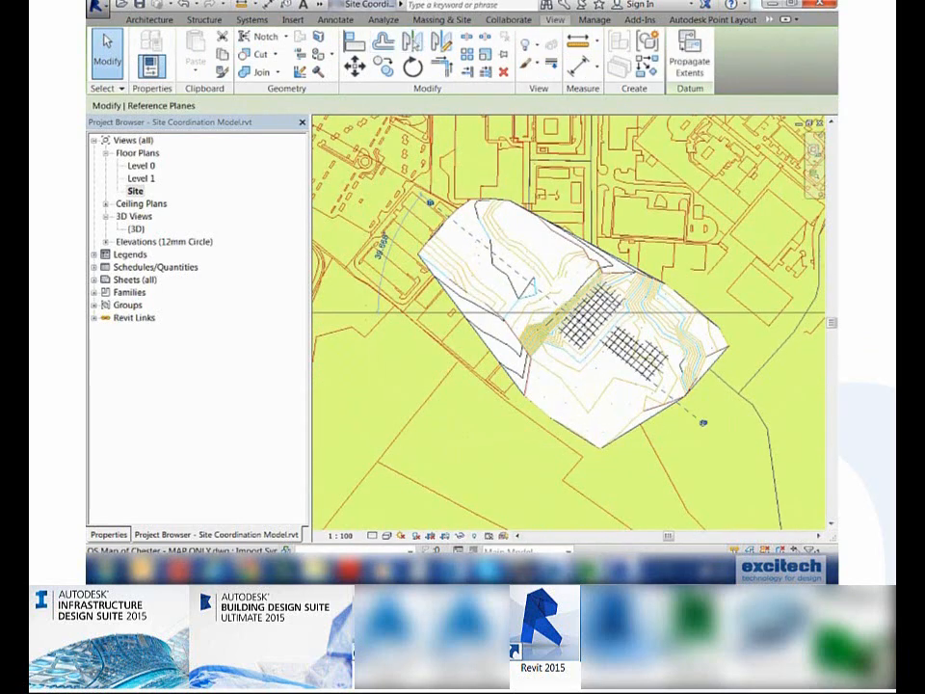
- Cut a building section along the full length of the reference plane and open its view
click(555, 19)
click(450, 56)
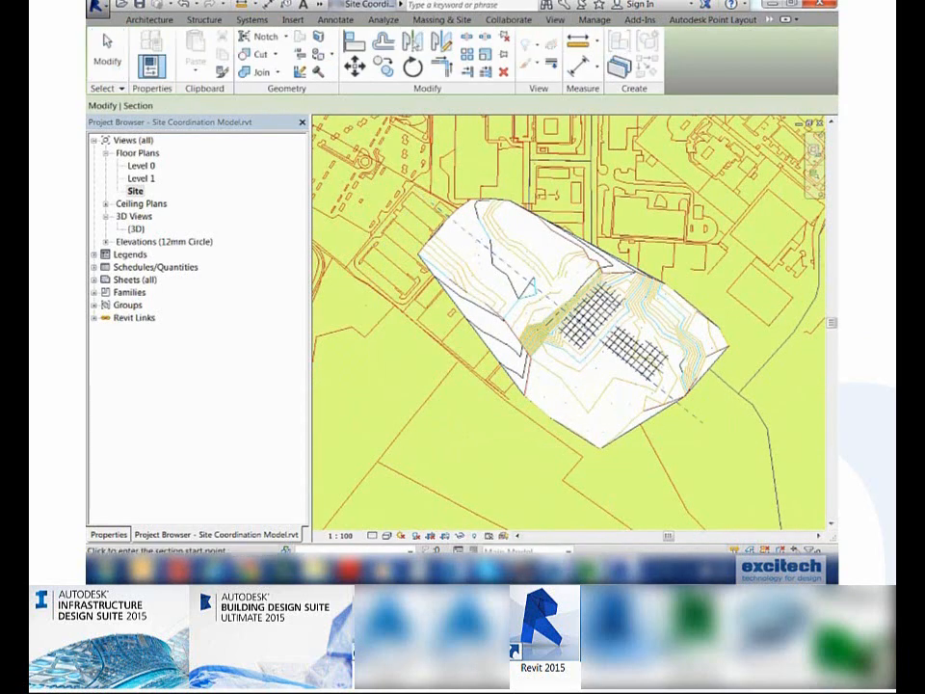
click(436, 206)
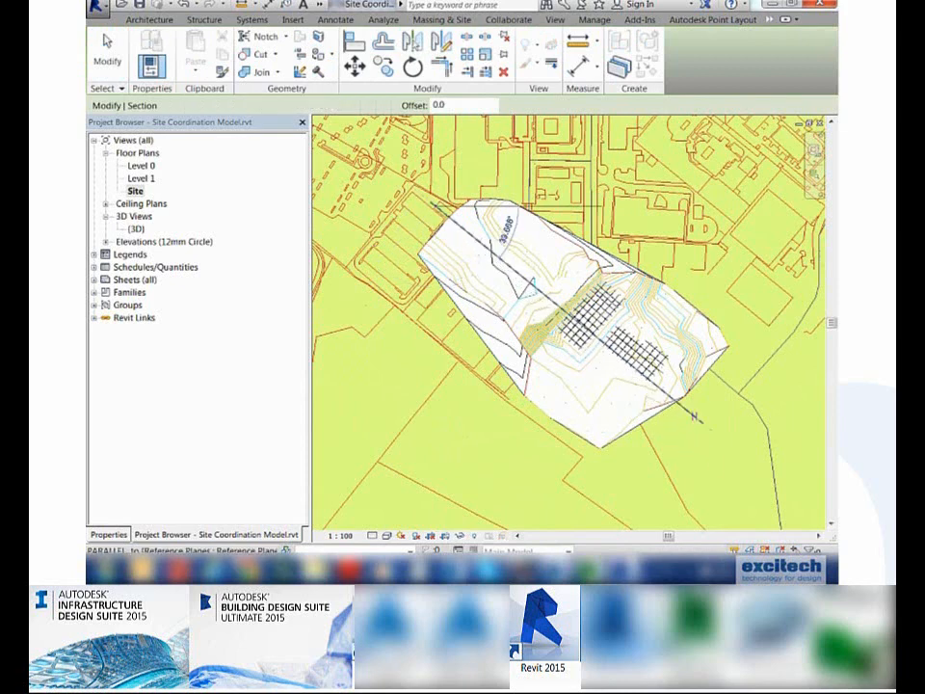
click(702, 422)
double_click(169, 254)
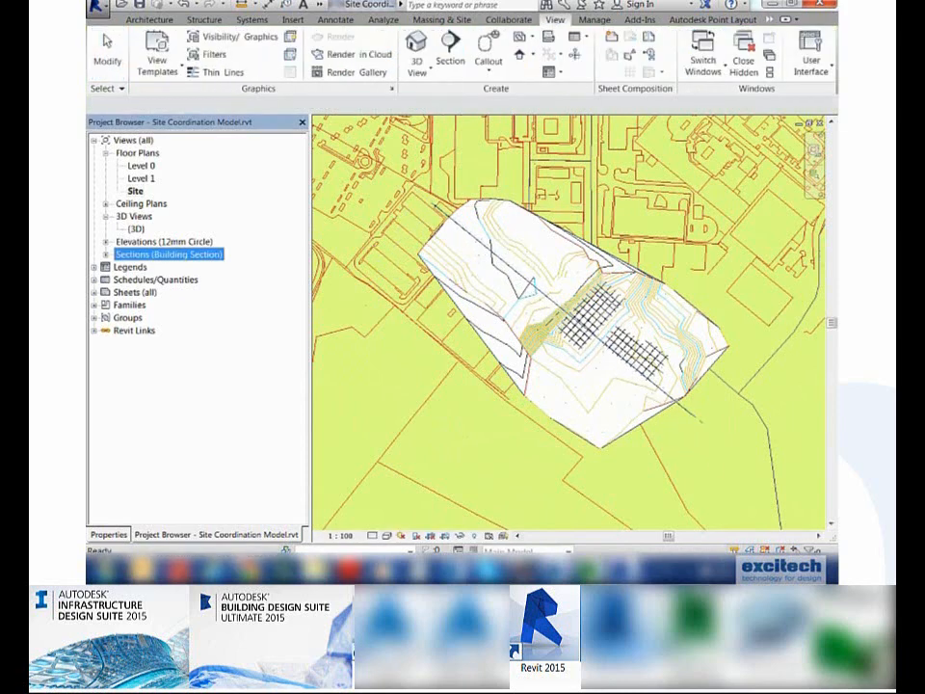
double_click(146, 267)
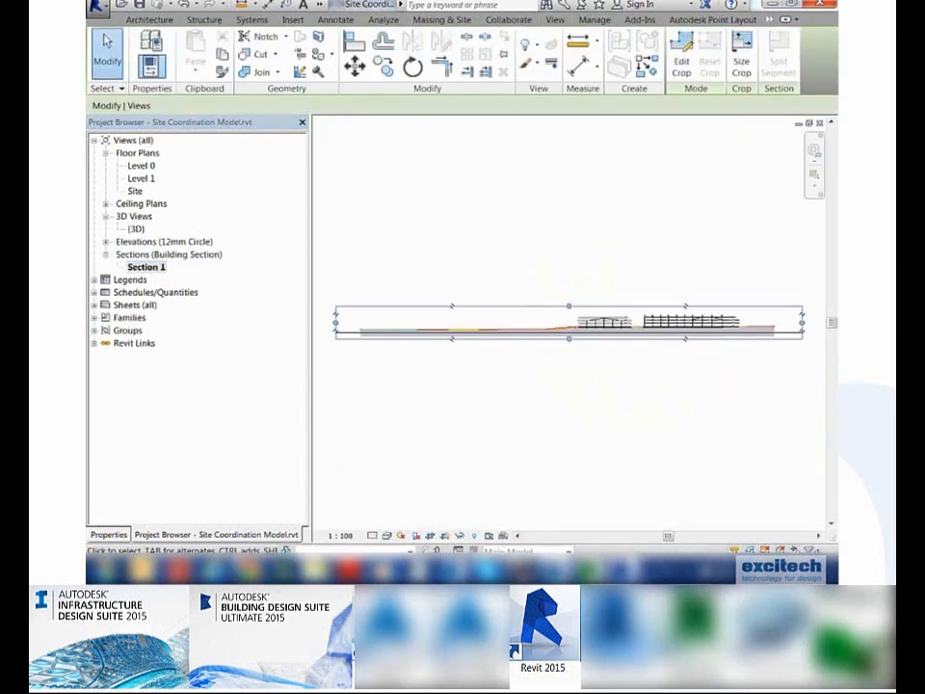
- Set the section view's detail level to Fine and examine how both buildings sit on the terrain
scroll(603, 323, up, 4)
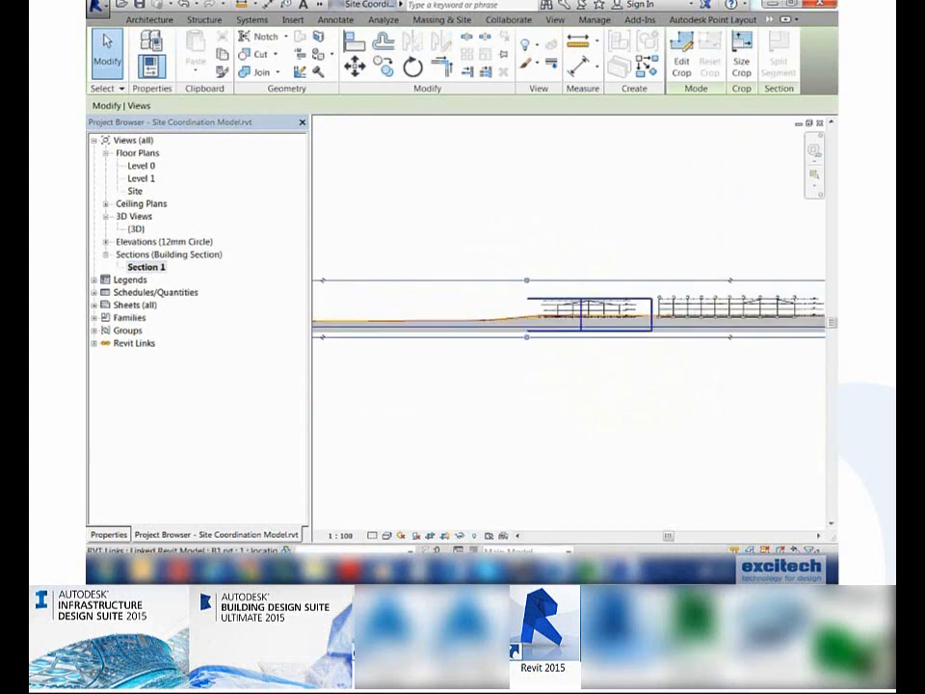
click(372, 535)
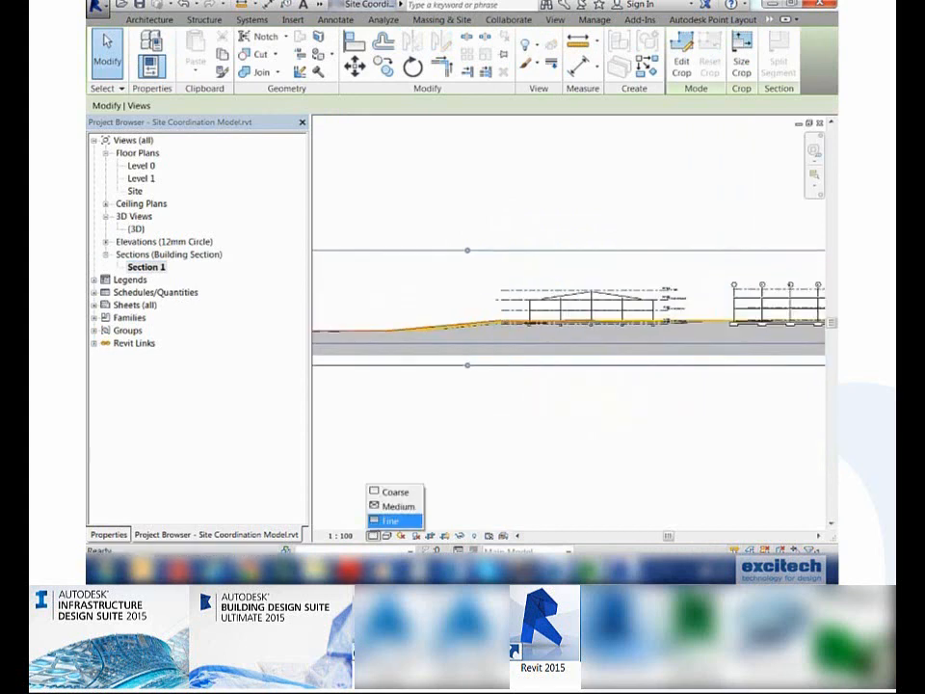
click(388, 521)
middle_drag(734, 318, 675, 346)
mouse_move(471, 337)
middle_down()
mouse_move(665, 317)
mouse_move(821, 324)
mouse_move(463, 324)
middle_up()
middle_drag(636, 323, 310, 342)
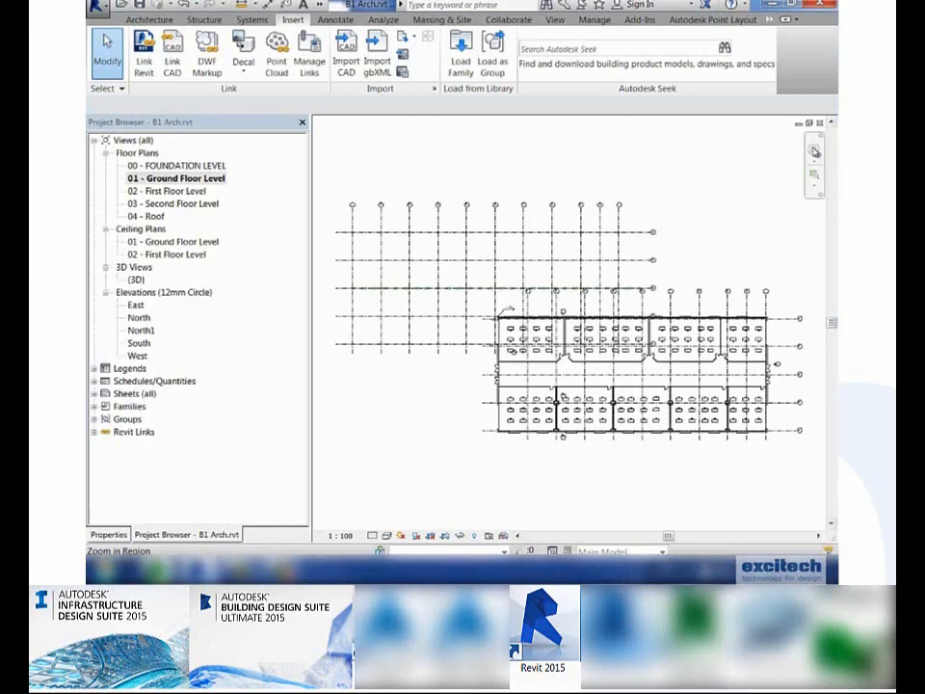
- In the B1 Arch ground floor plan, inspect the spot coordinate at the building's upper-left wall corner
click(815, 176)
drag(488, 295, 533, 332)
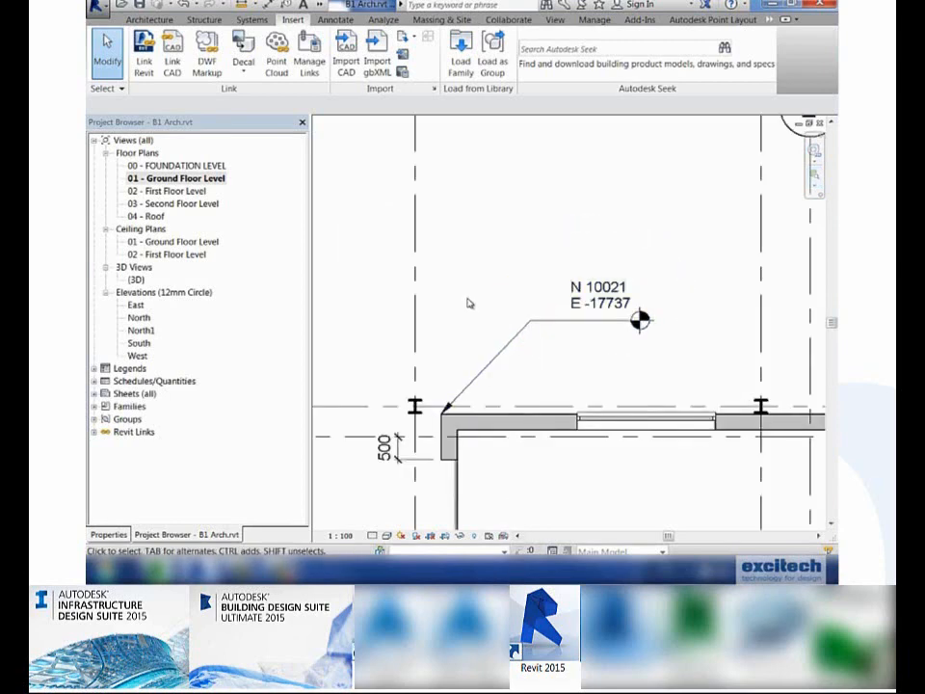
key(z)
key(f)
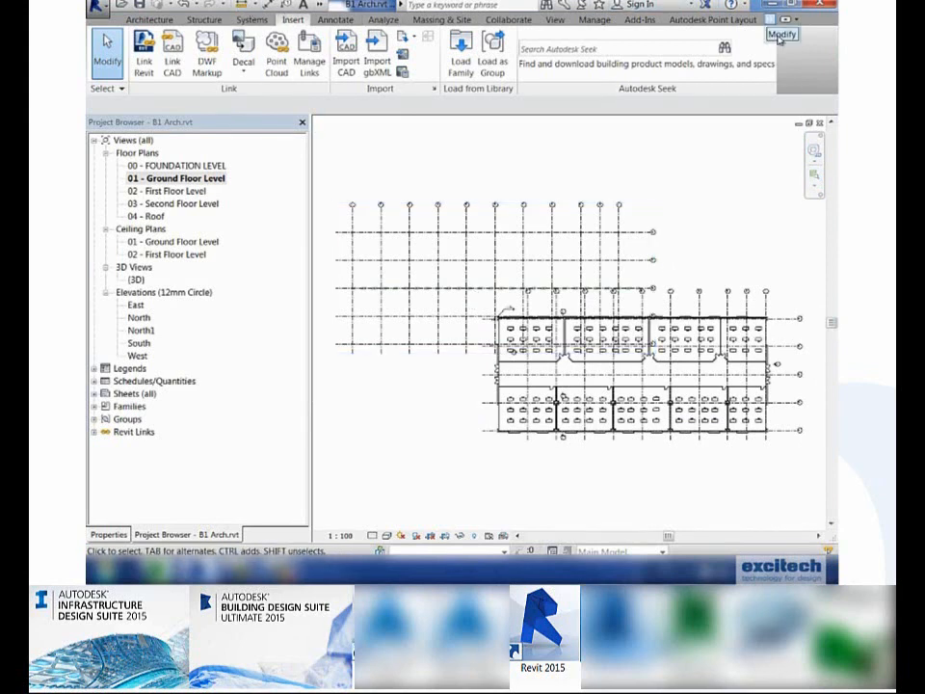
- Align the linked B1.rvt model to the architectural model by matching its grids 2 and C to the host's corresponding grids
click(777, 19)
click(359, 41)
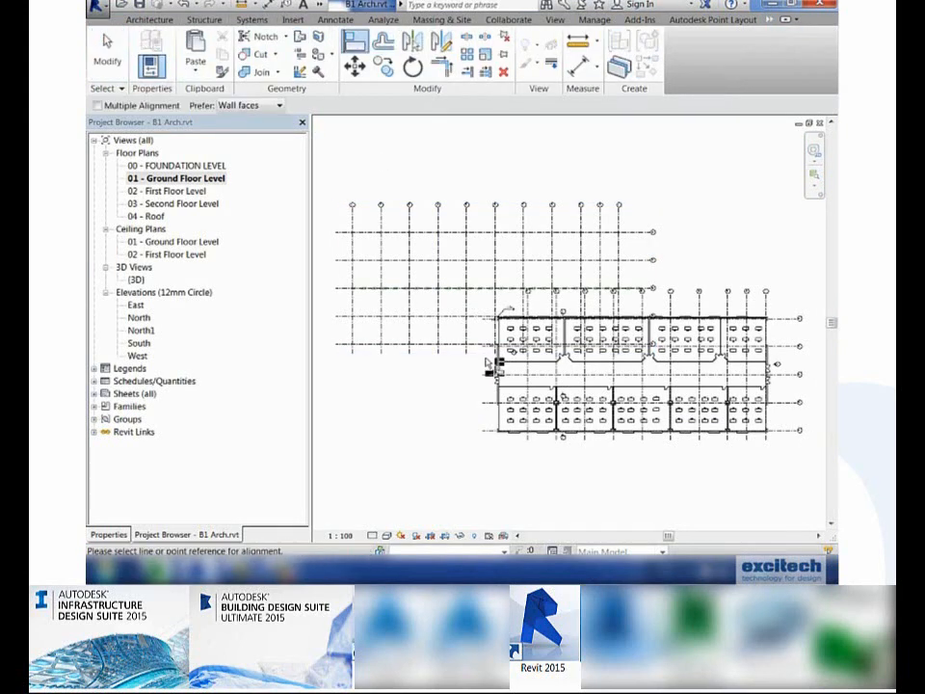
click(529, 305)
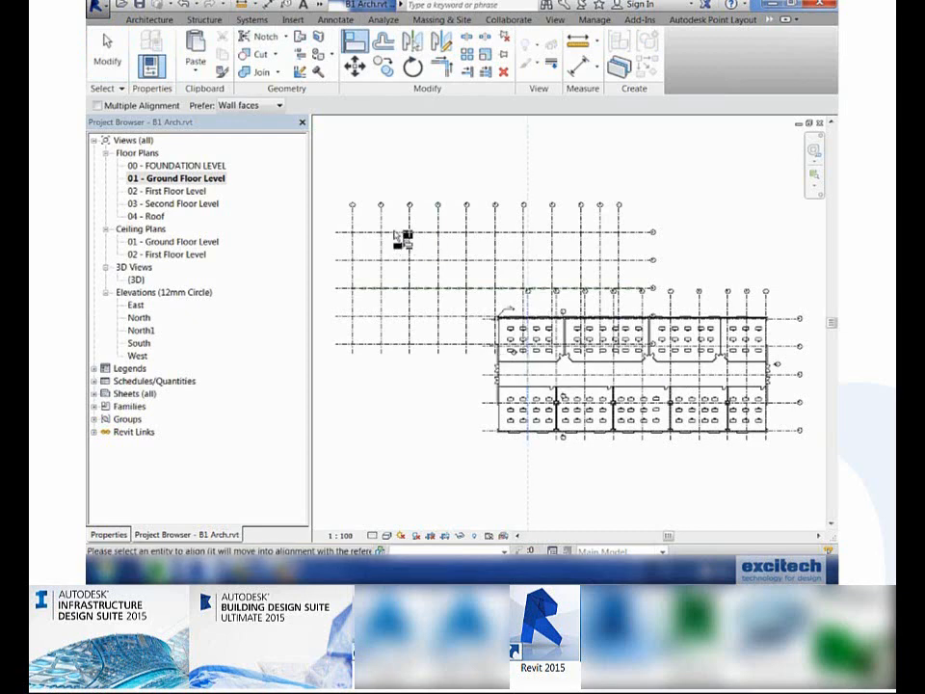
click(380, 223)
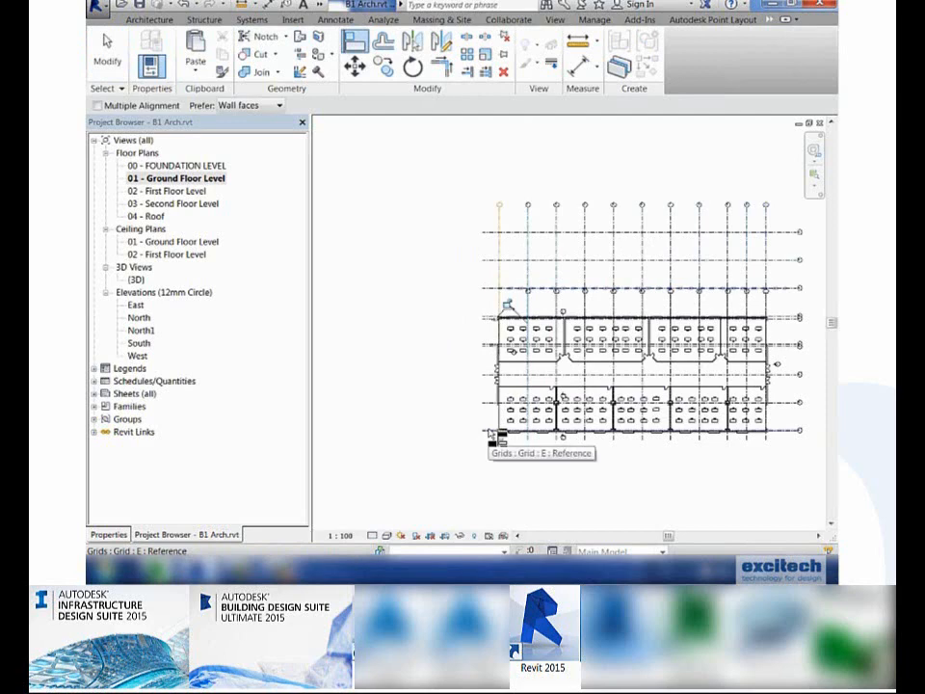
scroll(491, 436, up, 2)
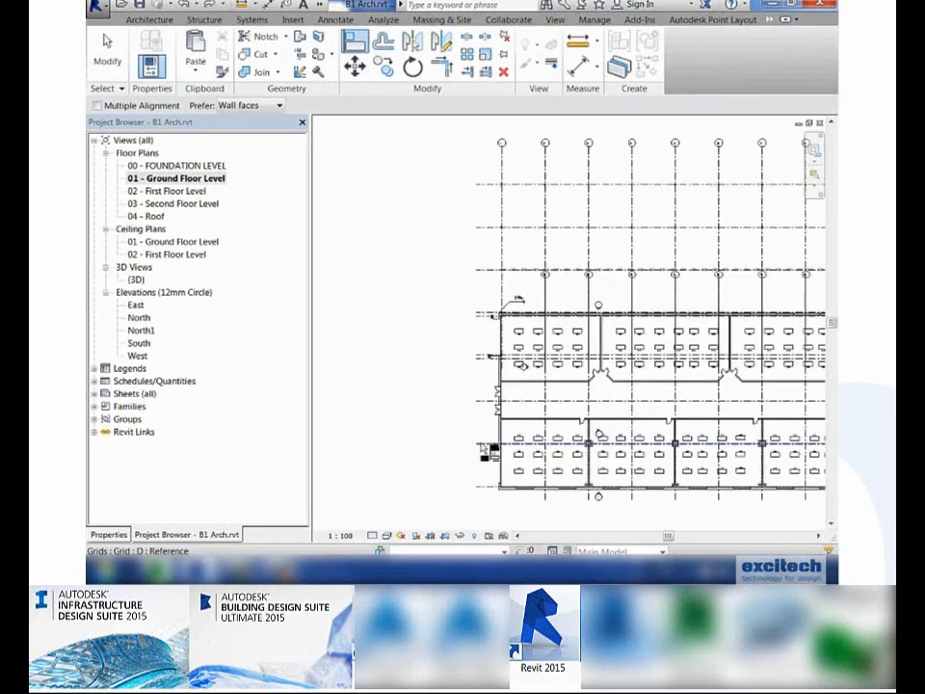
click(488, 403)
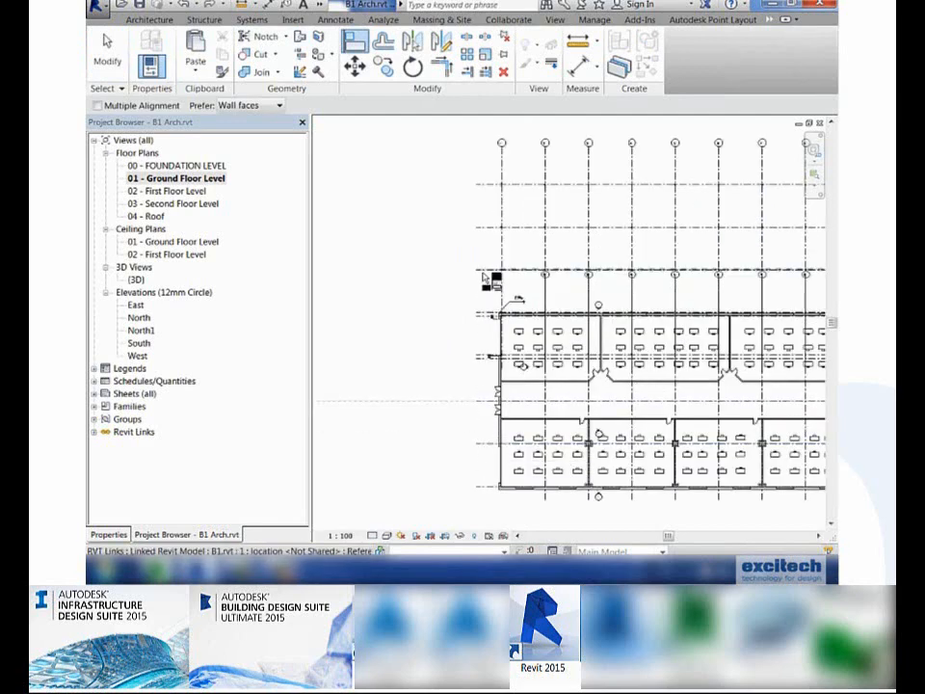
scroll(397, 345, down, 2)
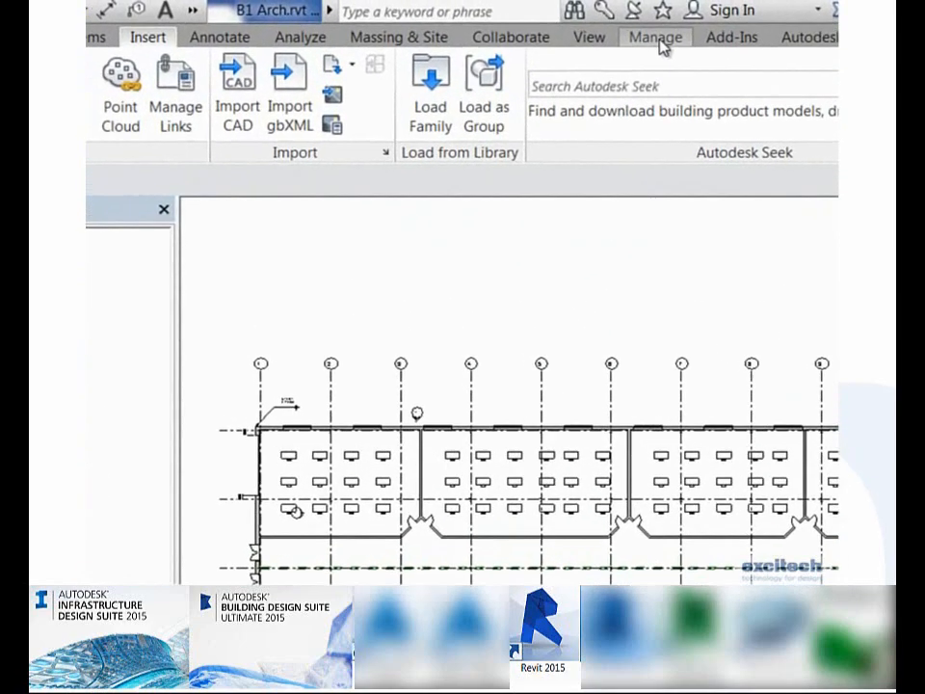
- Acquire the shared coordinates from the linked B1.rvt model and check the spot coordinate at the building's upper-left wall corner
click(594, 19)
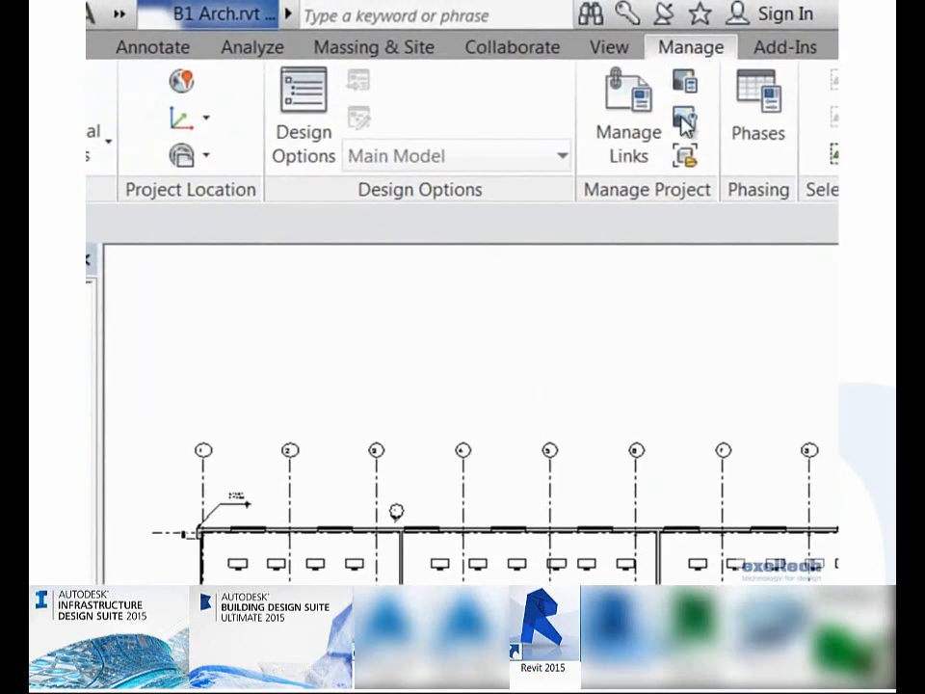
click(187, 119)
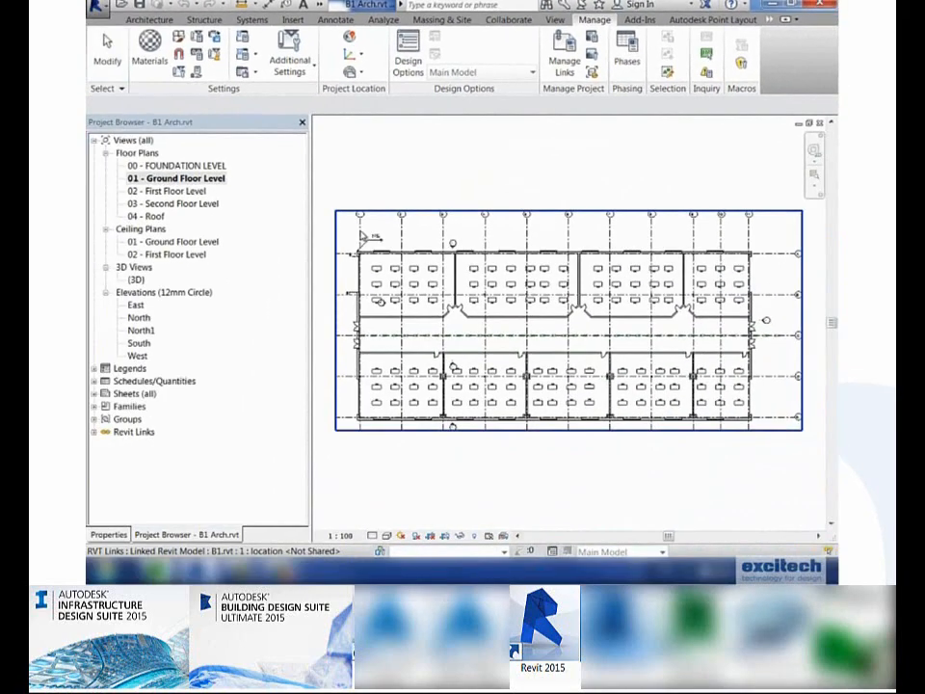
click(368, 182)
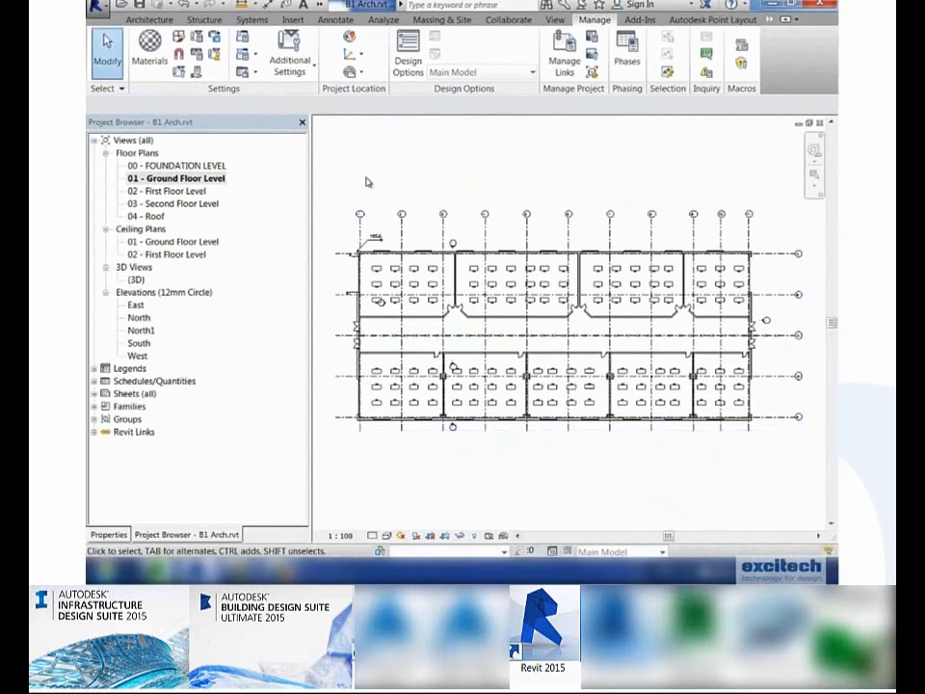
click(815, 175)
drag(360, 238, 416, 282)
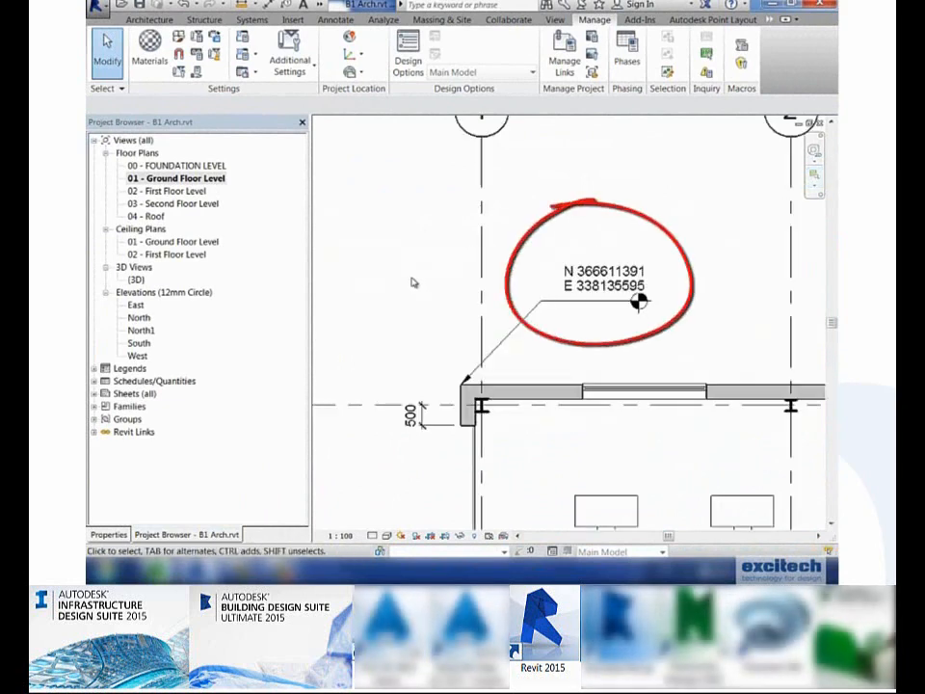